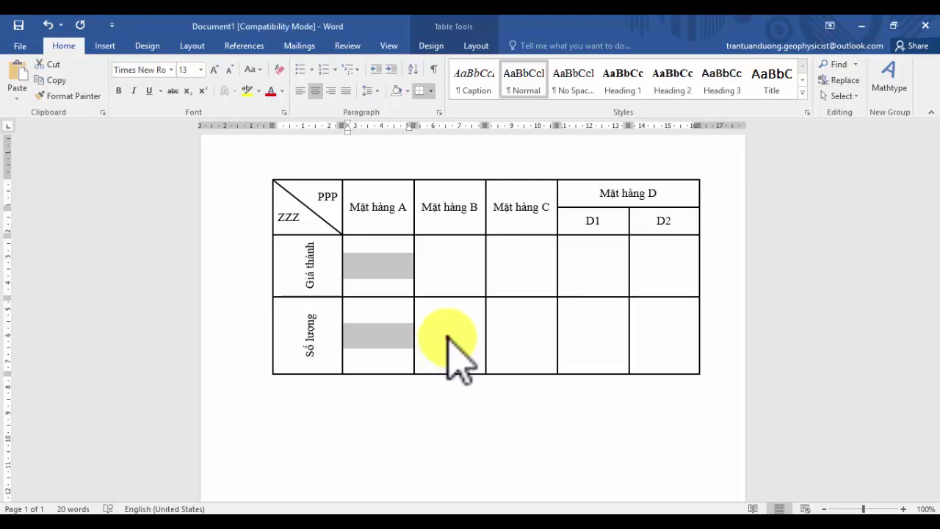
Step: Select and clear several cell ranges in the first table to inspect its layout
{"action": "left_click", "coordinate": [450, 317]}
{"action": "scroll", "coordinate": [450, 317], "scroll_direction": "down", "scroll_amount": 1}
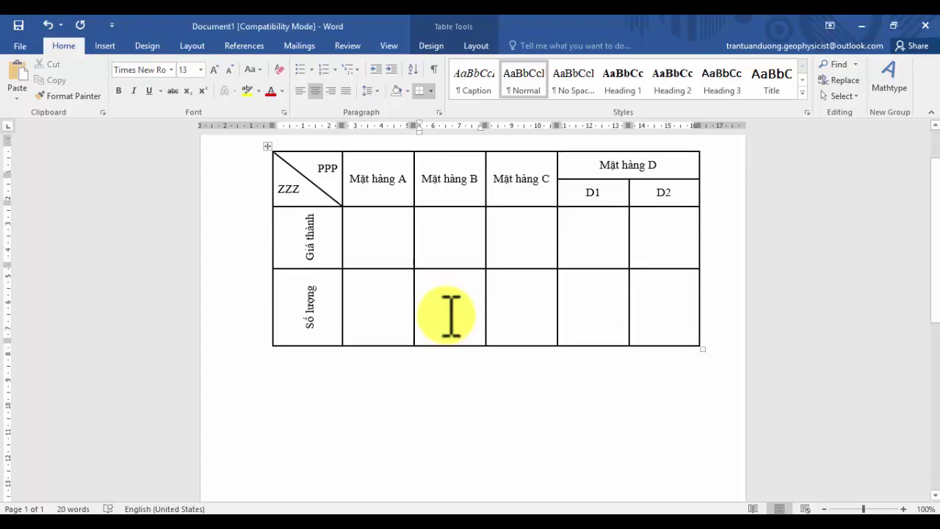
{"action": "key", "text": "XF86AudioRaiseVolume"}
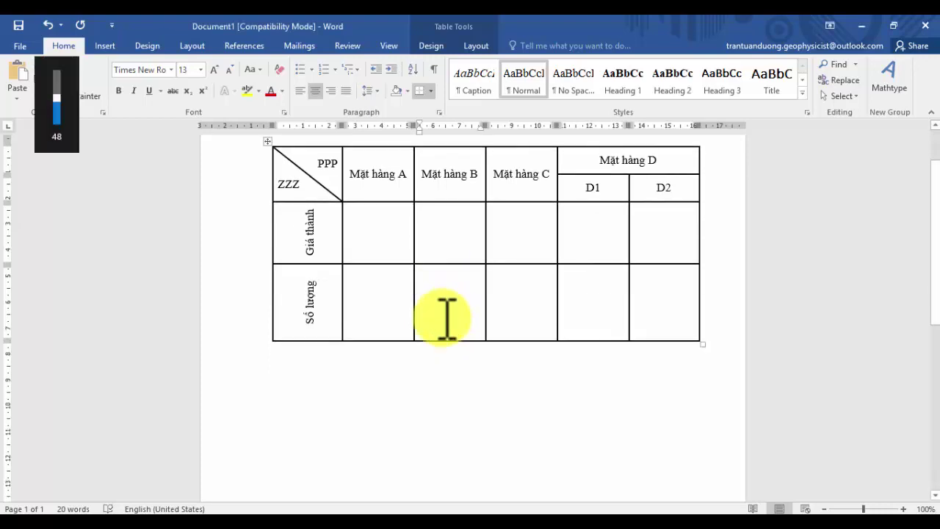
{"action": "key", "text": "XF86AudioRaiseVolume"}
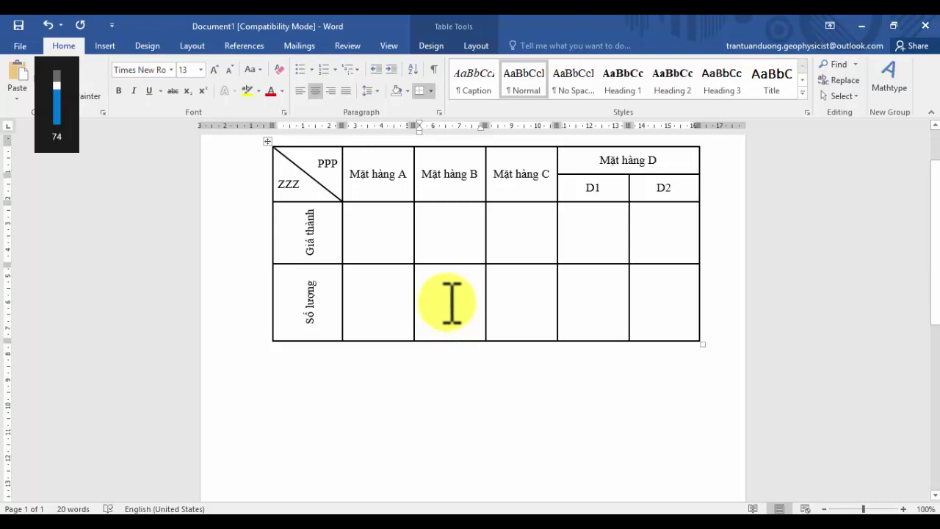
{"action": "mouse_move", "coordinate": [320, 162]}
{"action": "left_mouse_down"}
{"action": "mouse_move", "coordinate": [653, 277]}
{"action": "mouse_move", "coordinate": [639, 315]}
{"action": "left_mouse_up"}
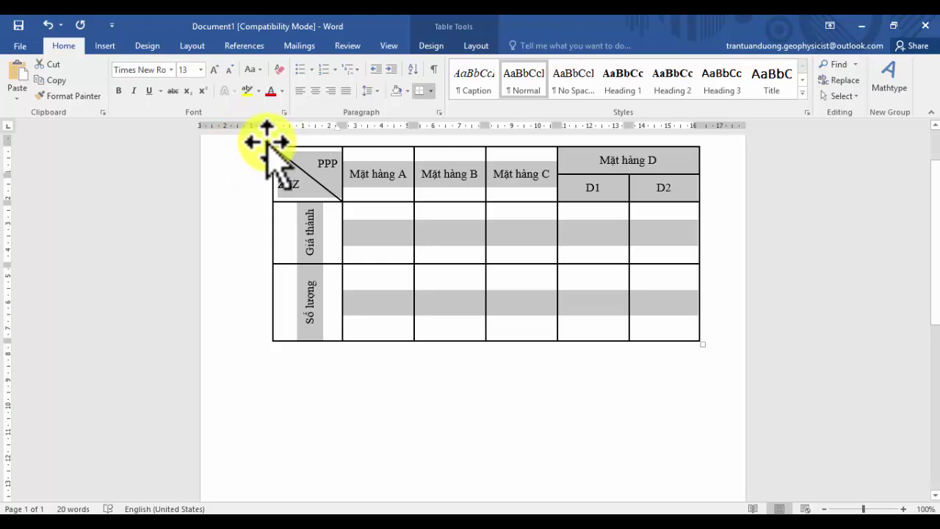
{"action": "left_click", "coordinate": [452, 217]}
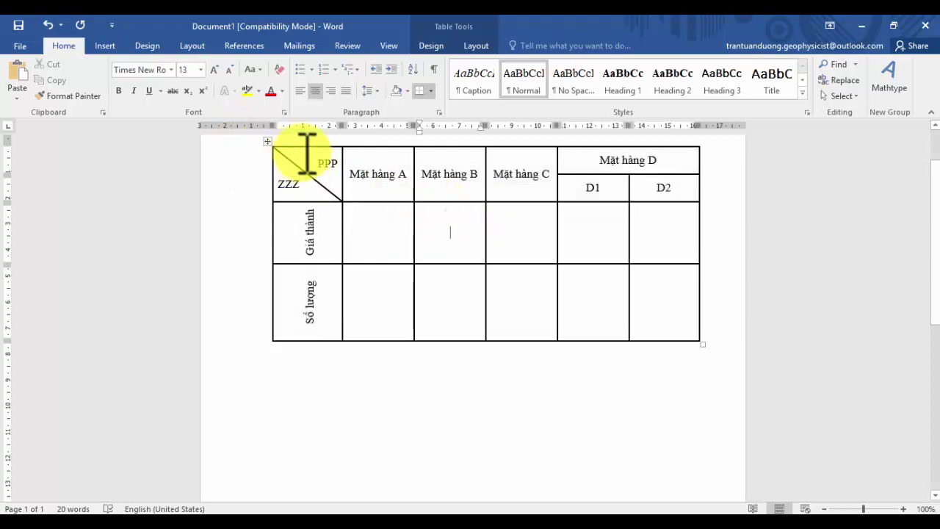
{"action": "left_click_drag", "start_coordinate": [307, 154], "coordinate": [639, 298]}
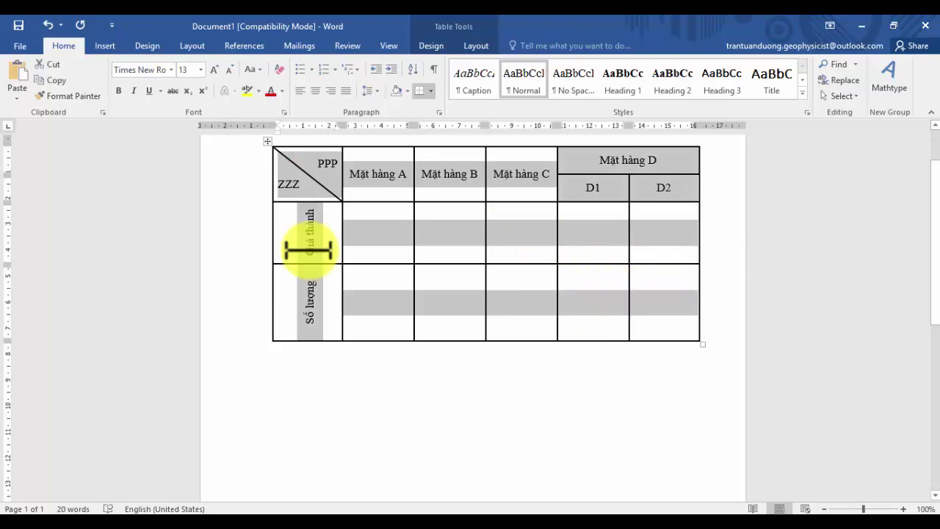
{"action": "left_click", "coordinate": [314, 161]}
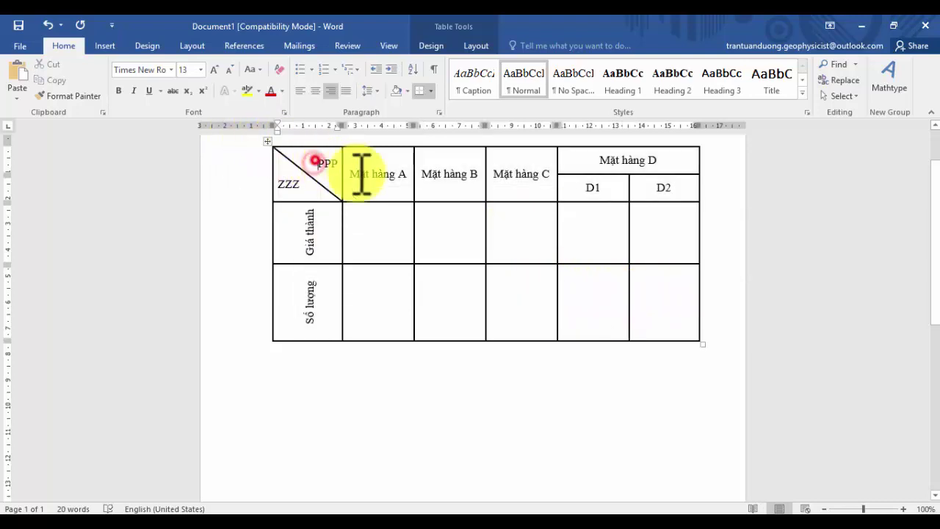
{"action": "left_click_drag", "start_coordinate": [362, 174], "coordinate": [656, 311]}
{"action": "left_click", "coordinate": [307, 160]}
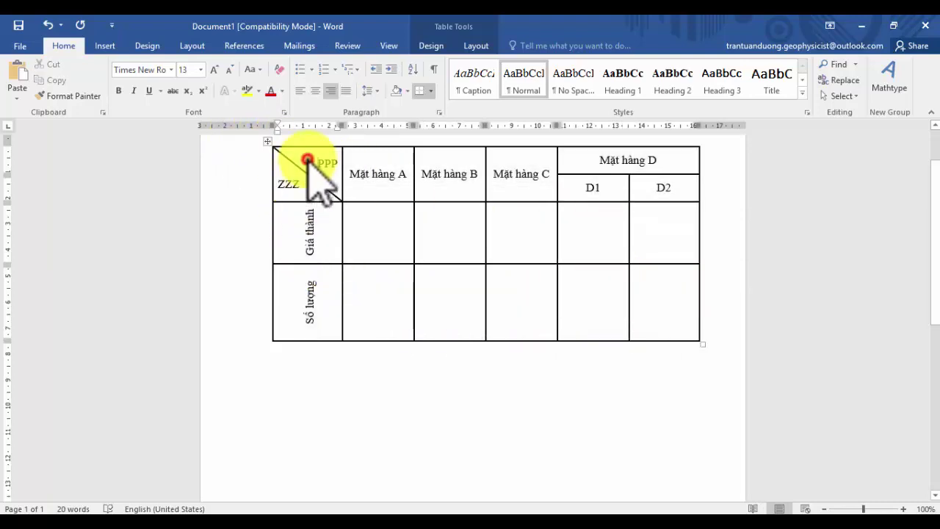
{"action": "left_click_drag", "start_coordinate": [307, 160], "coordinate": [657, 311]}
{"action": "left_click", "coordinate": [445, 312]}
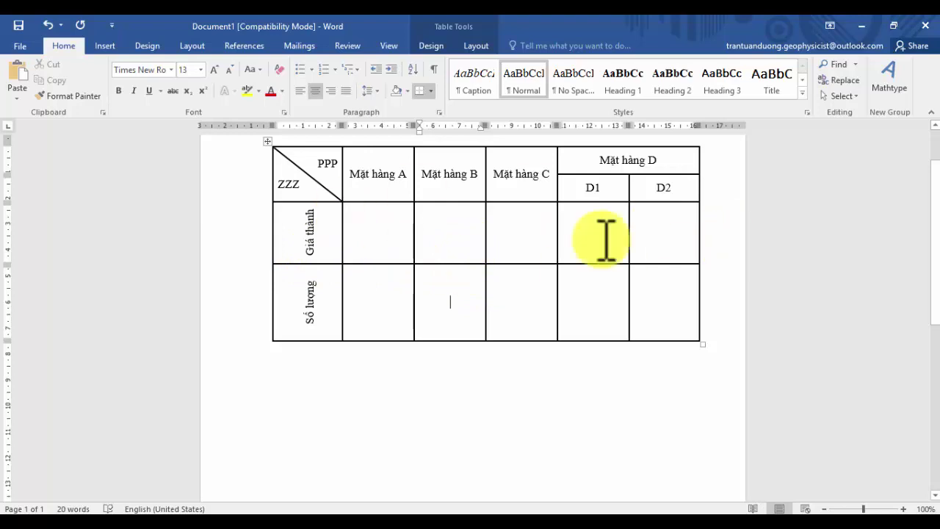
Step: Insert a 4x4 table on the empty line below the first table
{"action": "left_click", "coordinate": [737, 336]}
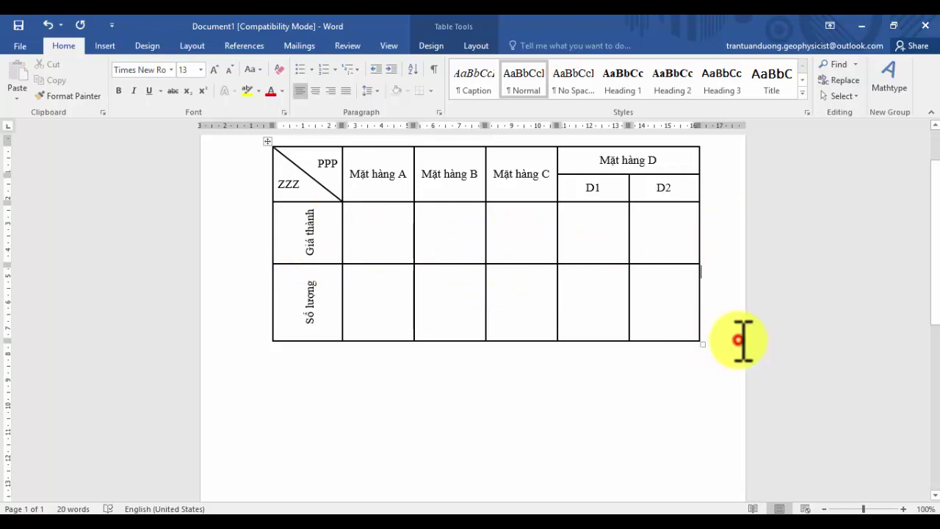
{"action": "left_click", "coordinate": [162, 393]}
{"action": "left_click", "coordinate": [302, 383]}
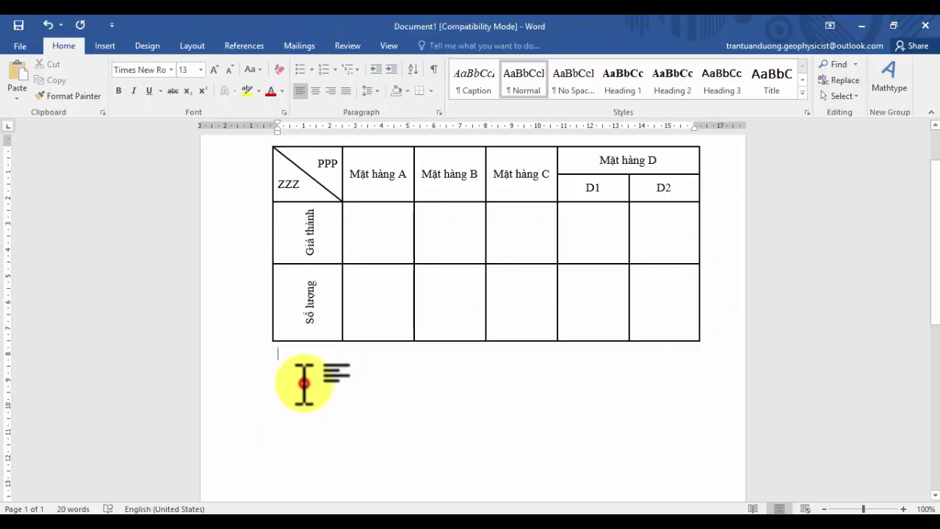
{"action": "left_click", "coordinate": [106, 46]}
{"action": "left_click", "coordinate": [91, 93]}
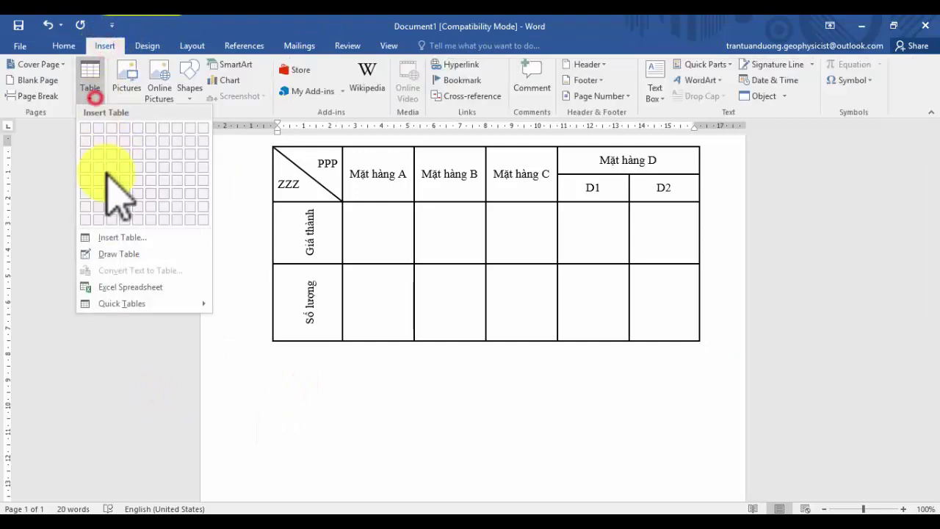
{"action": "left_click", "coordinate": [273, 361]}
{"action": "left_click", "coordinate": [272, 359]}
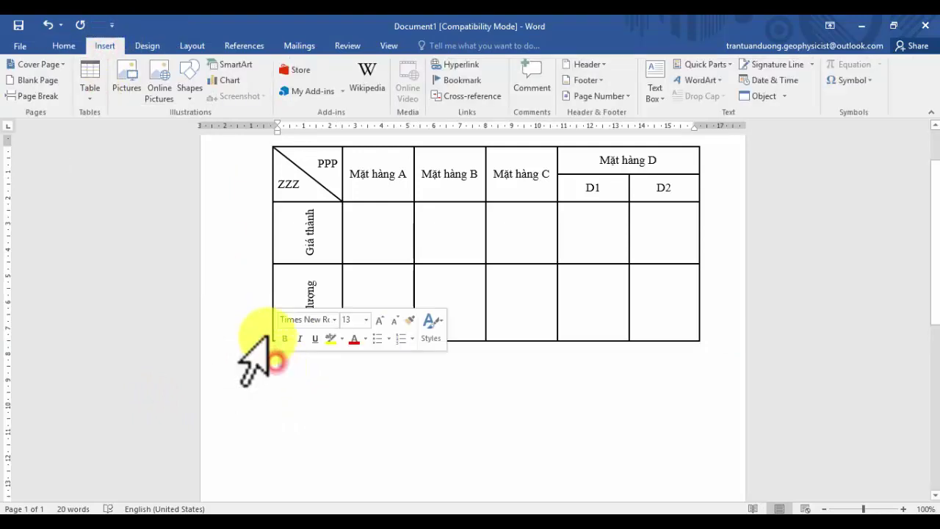
{"action": "left_click", "coordinate": [86, 88]}
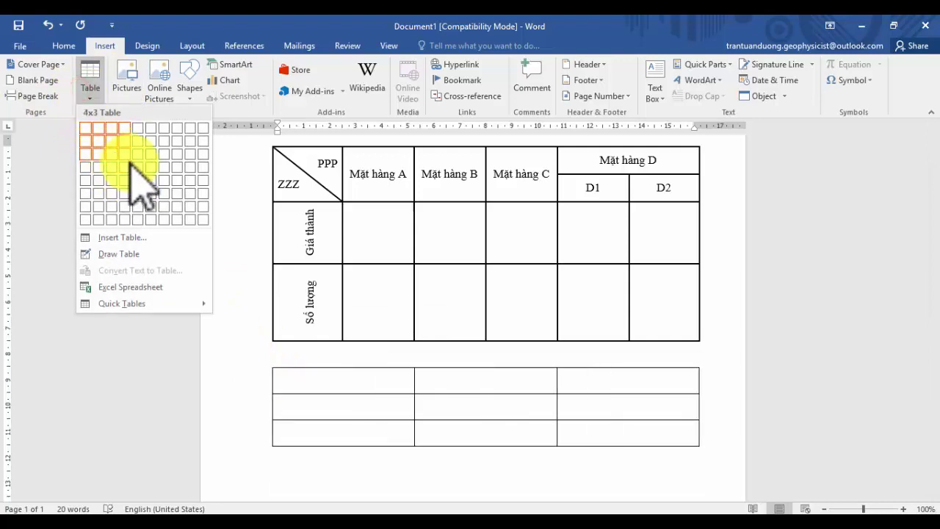
{"action": "left_click", "coordinate": [131, 161]}
{"action": "left_click", "coordinate": [328, 377]}
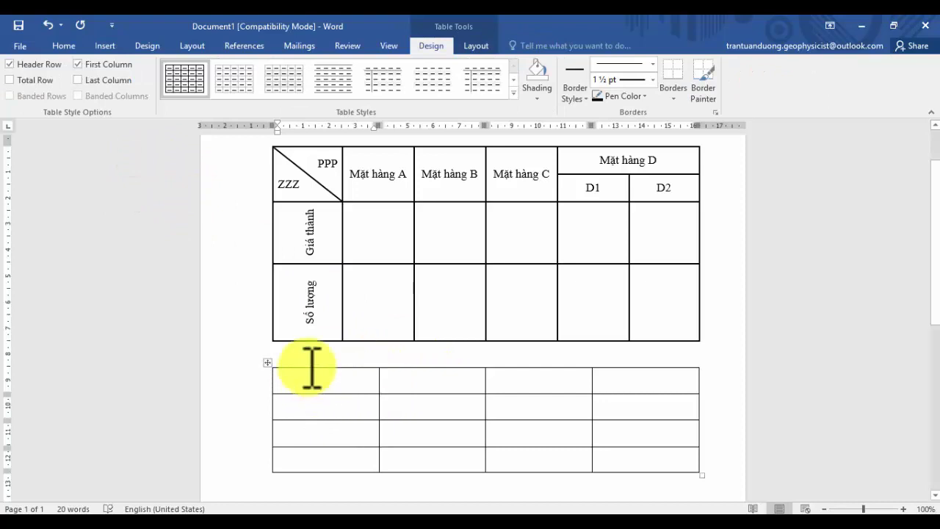
Step: Type Mặt hàng A, Mặt Hàng B and Mặt Hàng C into header cells two to four
{"action": "scroll", "coordinate": [312, 355], "scroll_direction": "down", "scroll_amount": 2}
{"action": "scroll", "coordinate": [311, 355], "scroll_direction": "up", "scroll_amount": 2}
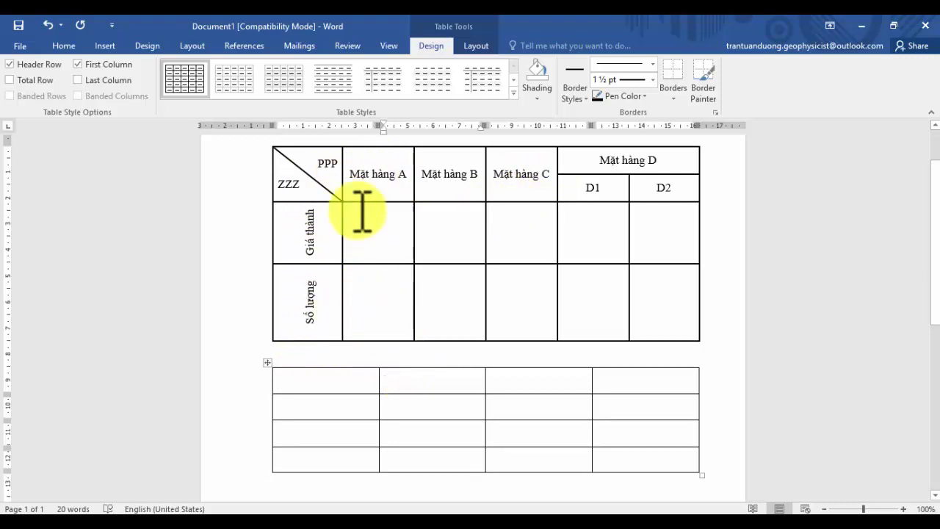
{"action": "type", "text": "Mặt"}
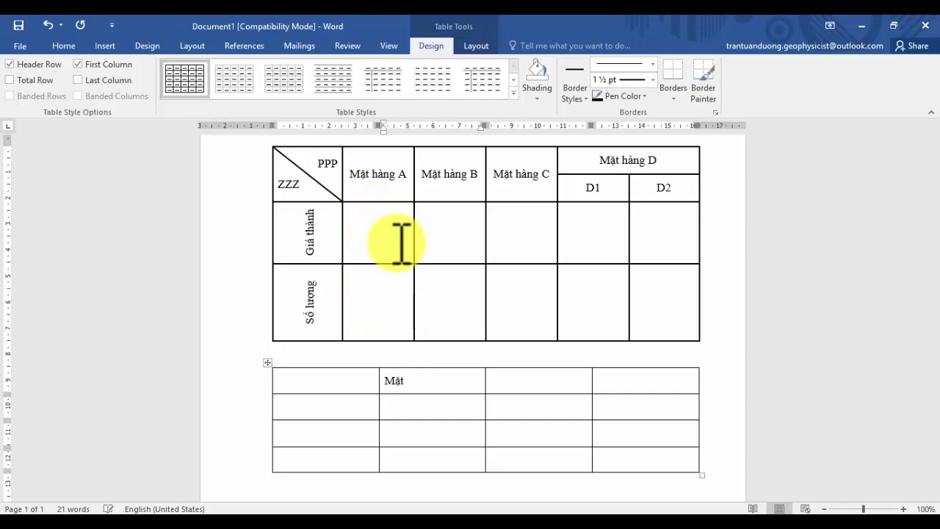
{"action": "type", "text": " hàng A"}
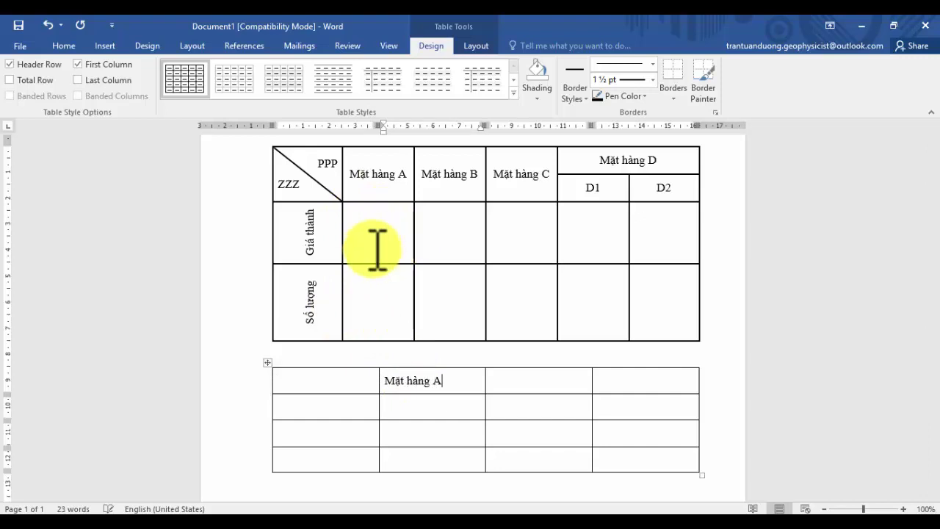
{"action": "type", "text": "Mặt Hàng B"}
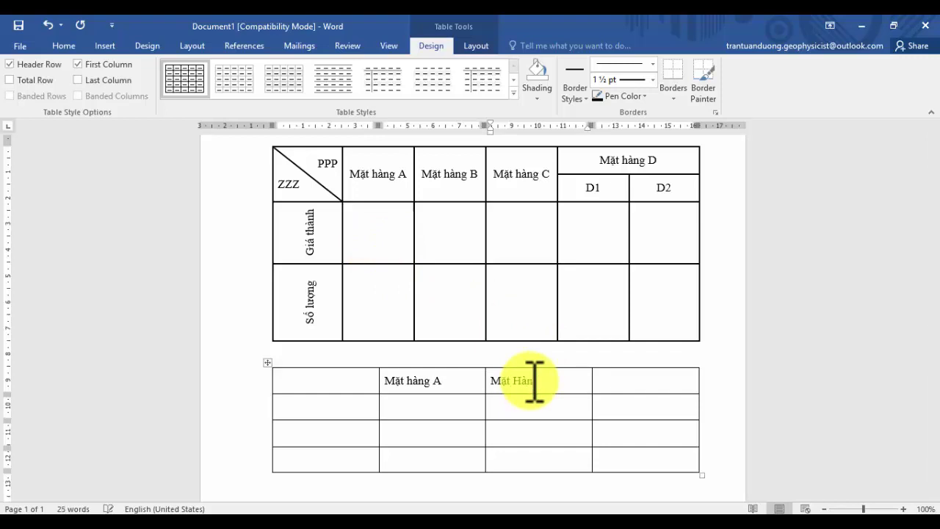
{"action": "left_click", "coordinate": [613, 382]}
{"action": "type", "text": "Ma"}
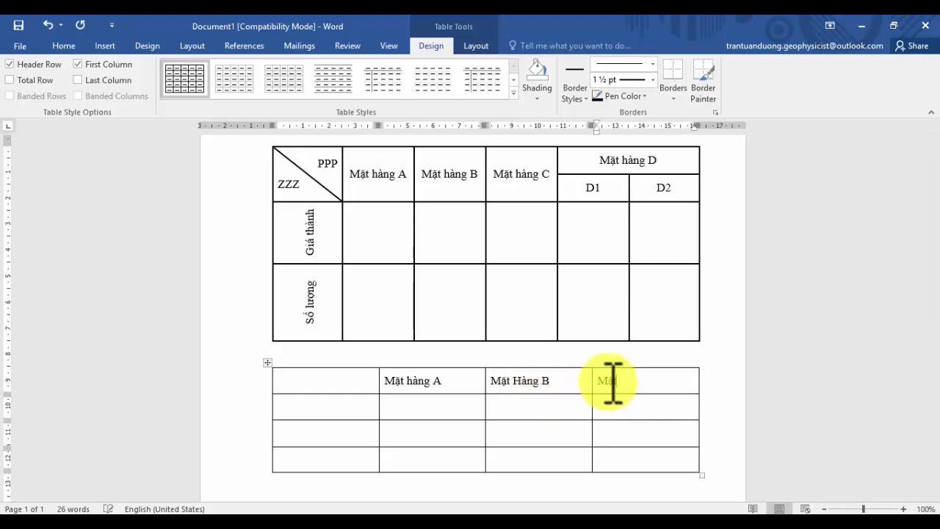
{"action": "type", "text": "C"}
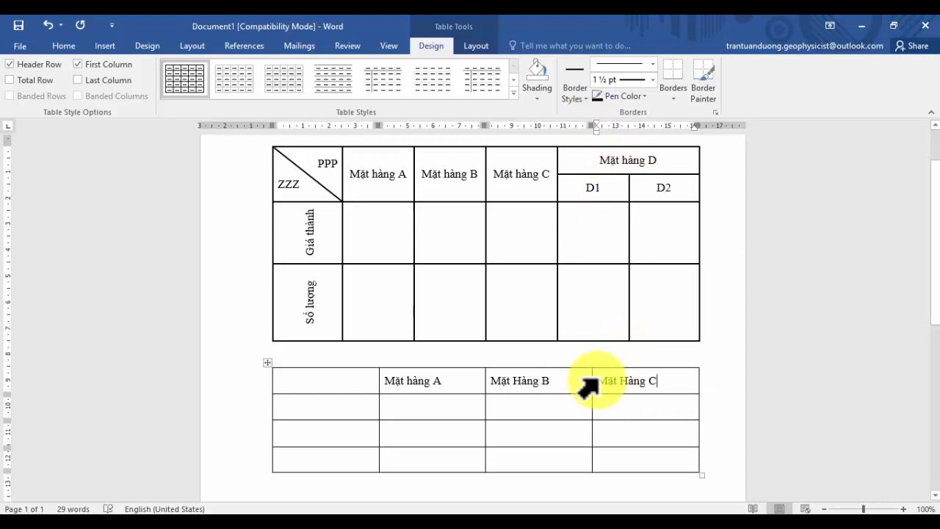
{"action": "left_click_drag", "start_coordinate": [598, 382], "coordinate": [639, 481]}
{"action": "right_click", "coordinate": [643, 415]}
Step: Select the Mặt Hàng C column and insert a column to its right, giving five columns
{"action": "left_click", "coordinate": [634, 394]}
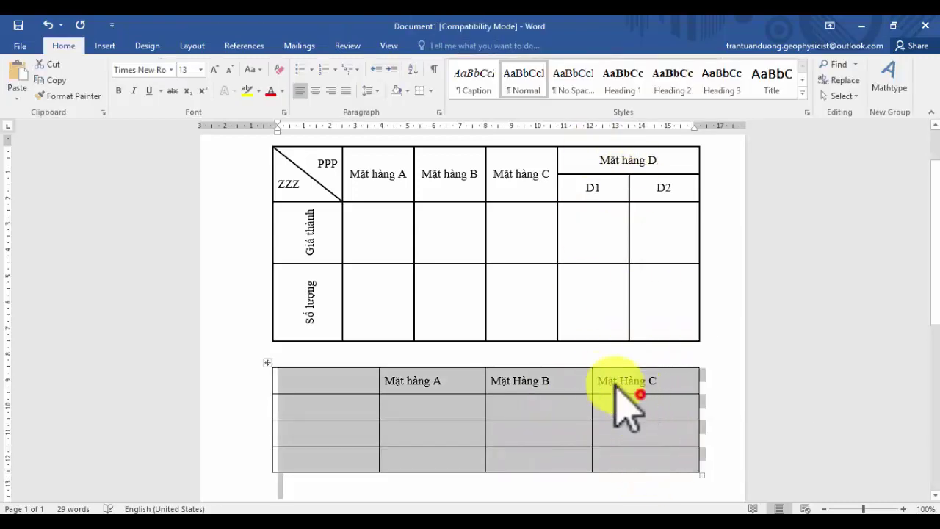
{"action": "left_click", "coordinate": [614, 384]}
{"action": "left_click_drag", "start_coordinate": [601, 378], "coordinate": [634, 470]}
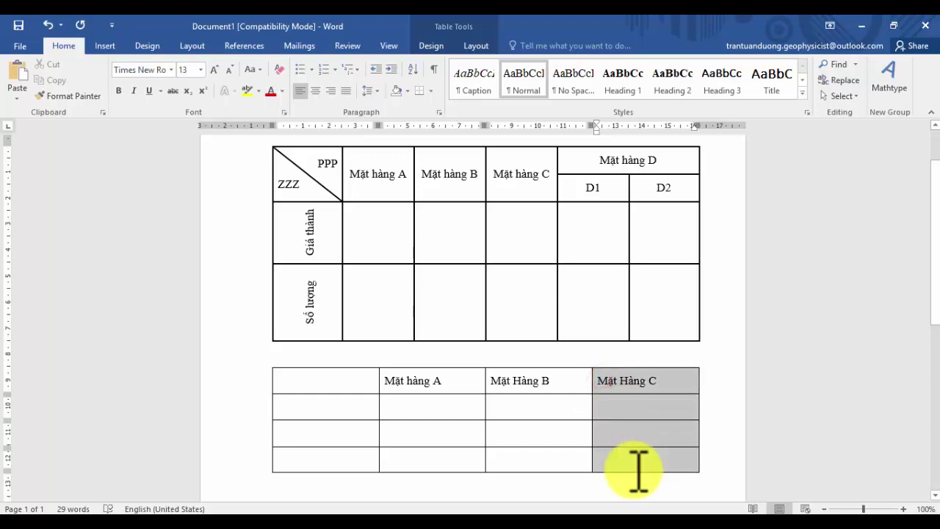
{"action": "right_click", "coordinate": [617, 404]}
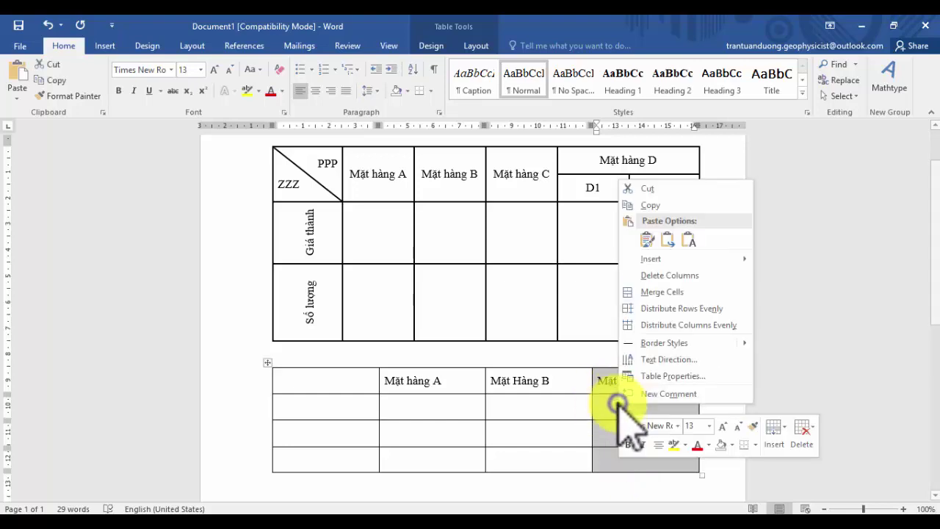
{"action": "mouse_move", "coordinate": [655, 262]}
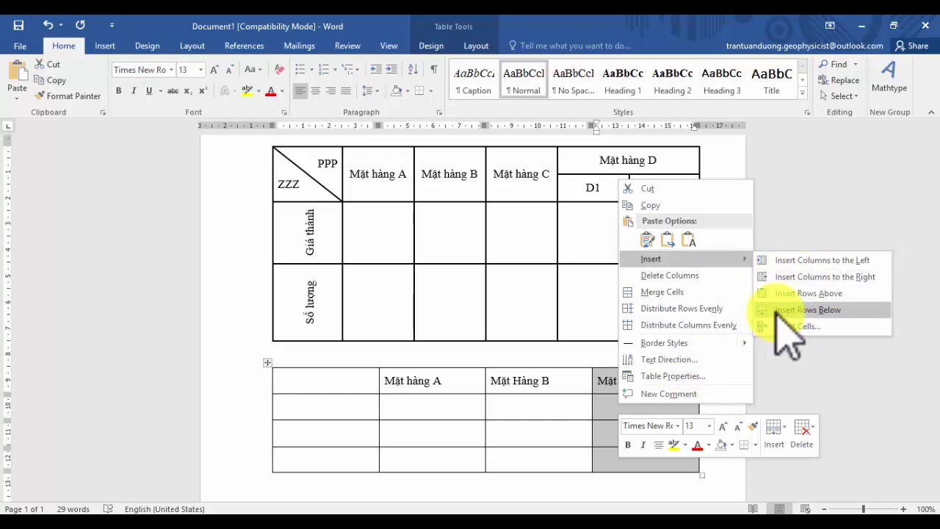
{"action": "left_click", "coordinate": [793, 277]}
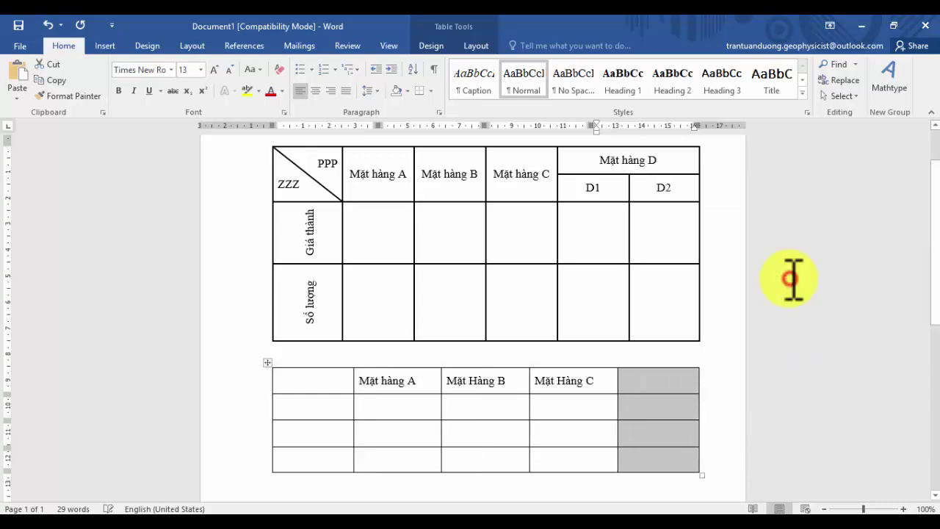
{"action": "left_click", "coordinate": [653, 382]}
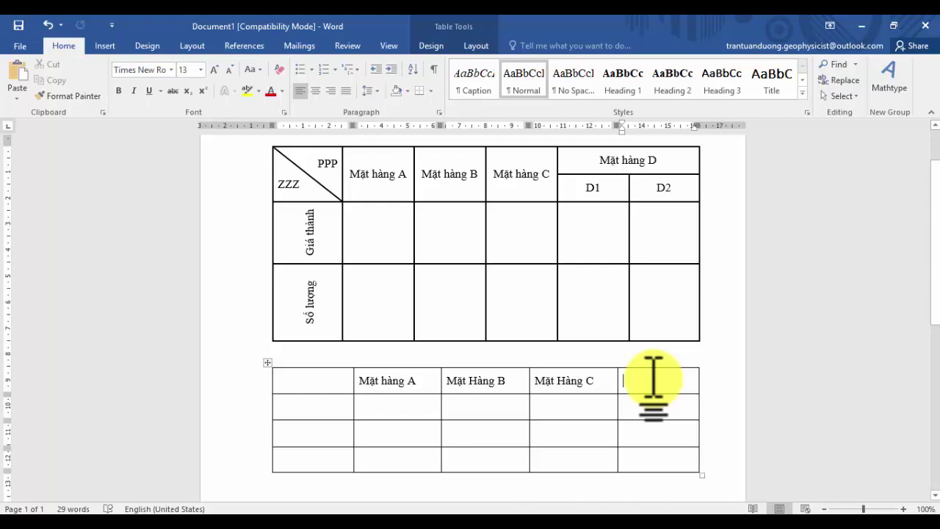
Step: Head the fifth column Mặt Hàng D and correct Mặt hàng A to Mặt Hàng A
{"action": "type", "text": "Ma"}
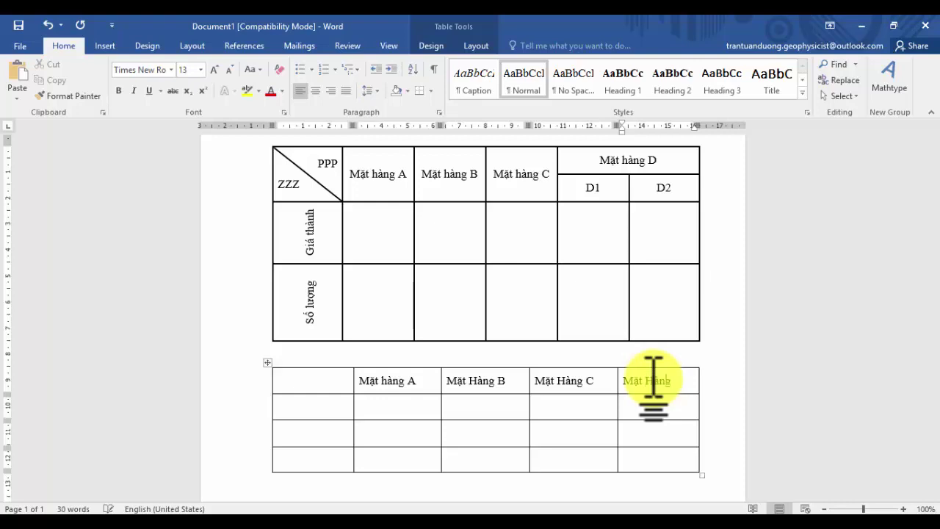
{"action": "left_click", "coordinate": [392, 380]}
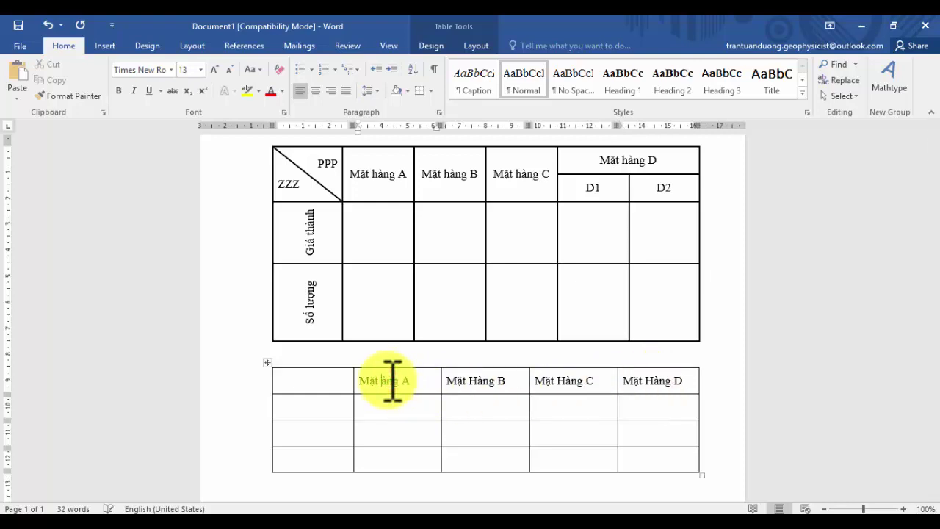
{"action": "type", "text": "H"}
{"action": "left_click", "coordinate": [650, 382]}
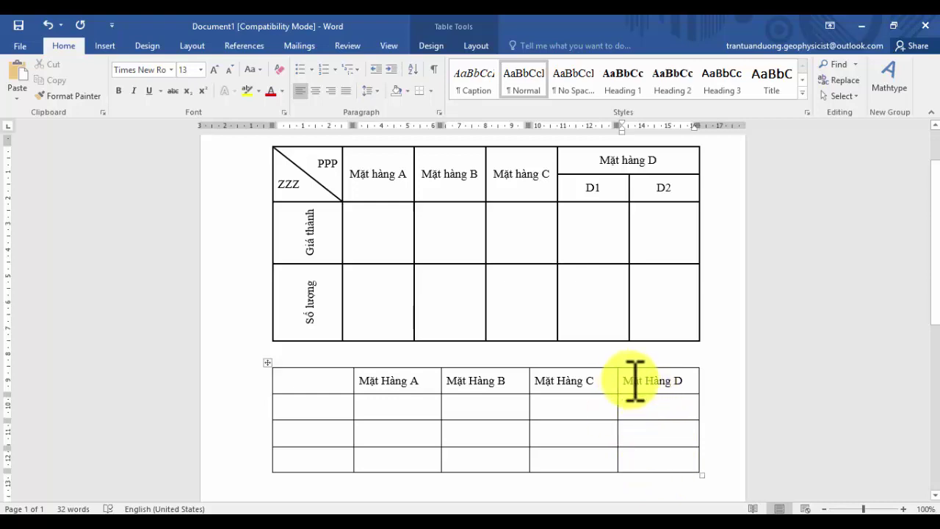
{"action": "left_click", "coordinate": [649, 390]}
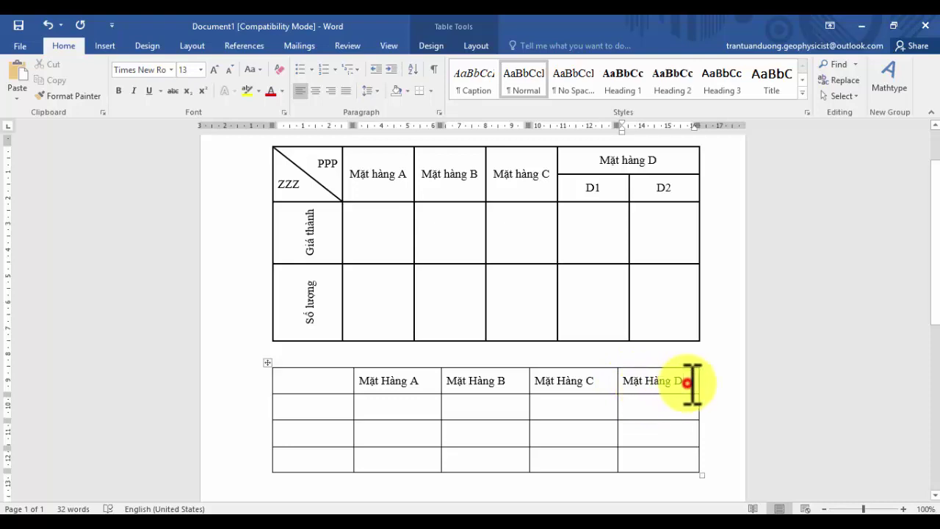
{"action": "left_click", "coordinate": [687, 382]}
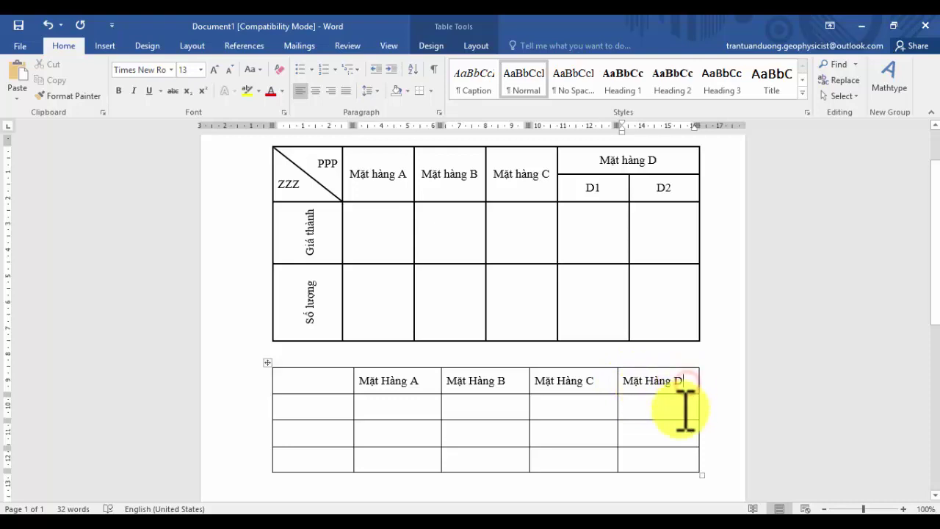
Step: Split the cell under Mặt Hàng D into 2 columns and 1 row
{"action": "right_click", "coordinate": [642, 410]}
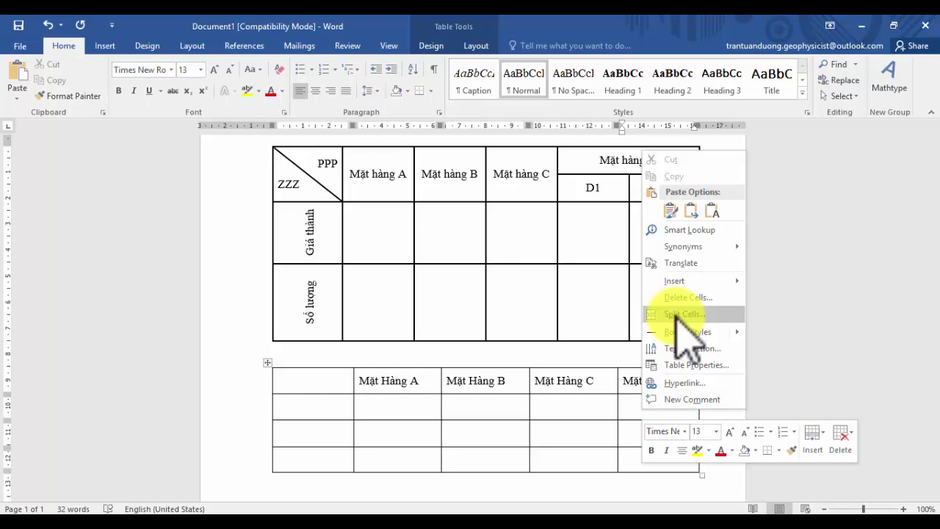
{"action": "left_click", "coordinate": [630, 403]}
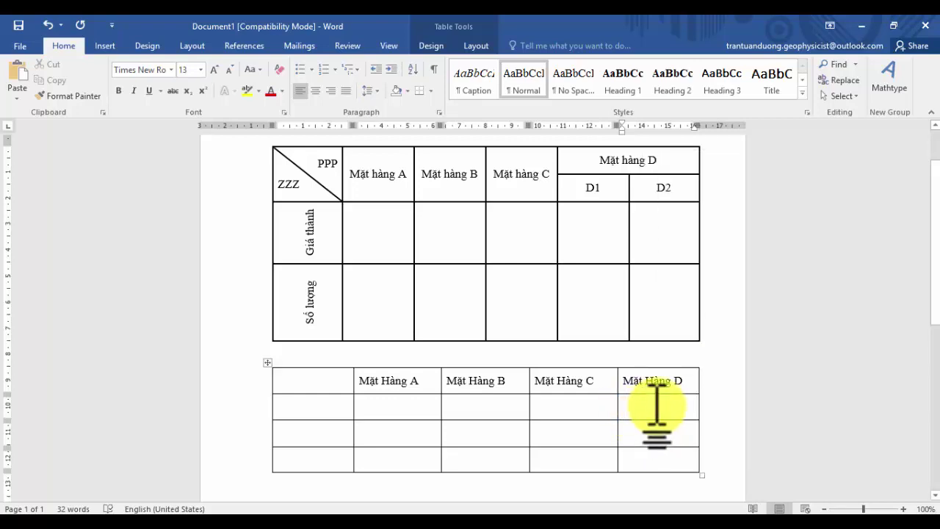
{"action": "right_click", "coordinate": [656, 406]}
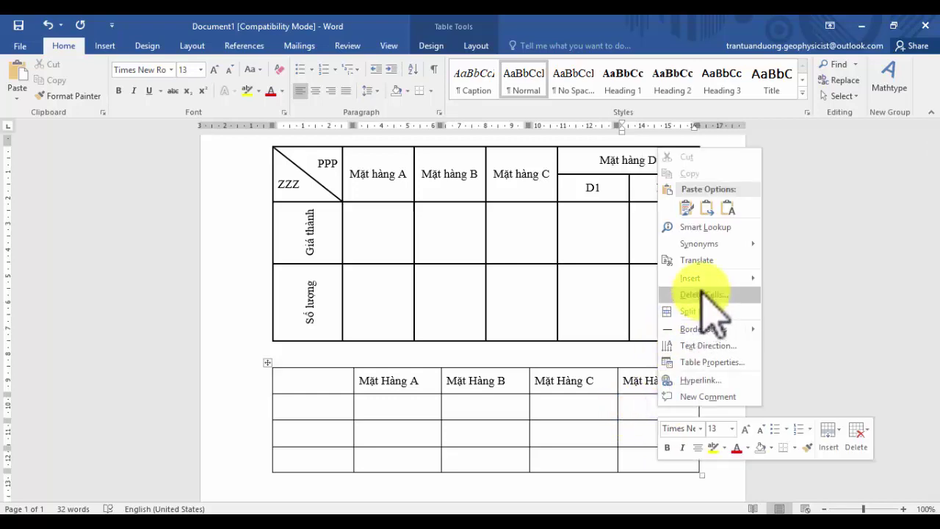
{"action": "left_click", "coordinate": [703, 311]}
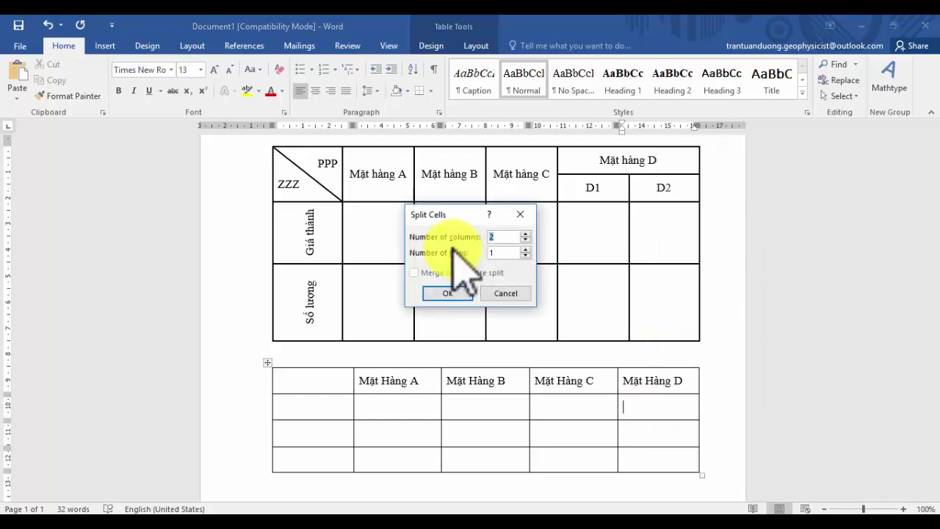
{"action": "mouse_move", "coordinate": [454, 216]}
{"action": "left_mouse_down"}
{"action": "mouse_move", "coordinate": [359, 226]}
{"action": "mouse_move", "coordinate": [403, 289]}
{"action": "left_mouse_up"}
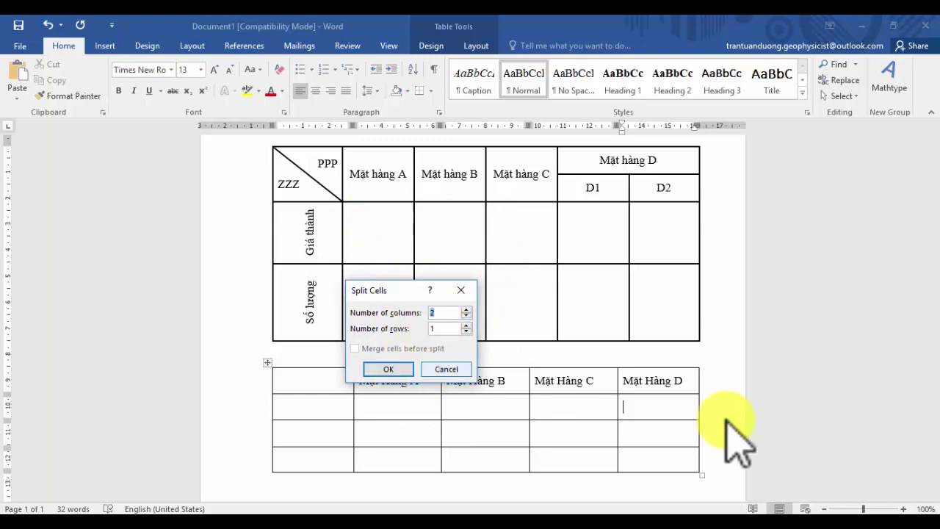
{"action": "left_click", "coordinate": [402, 371]}
{"action": "left_click", "coordinate": [641, 411]}
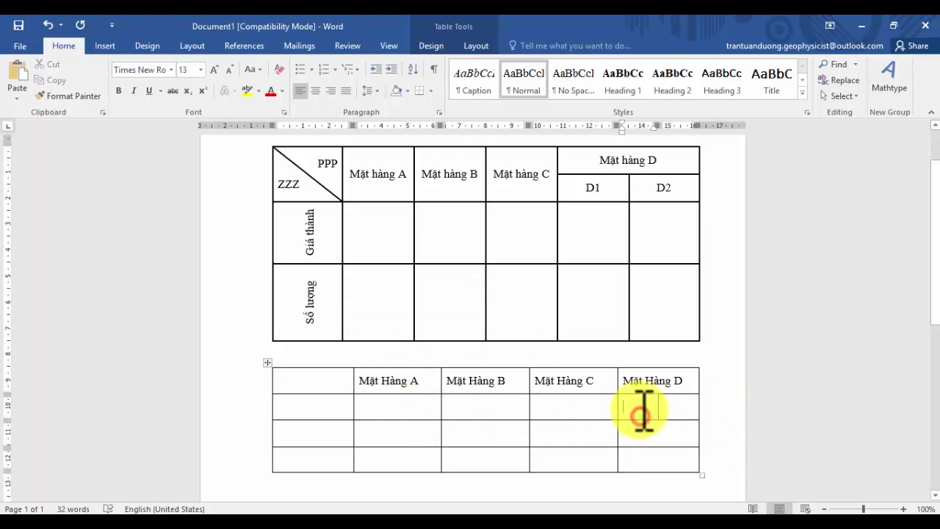
Step: Type D1 and D2 into the two split cells under Mặt Hàng D
{"action": "type", "text": "D"}
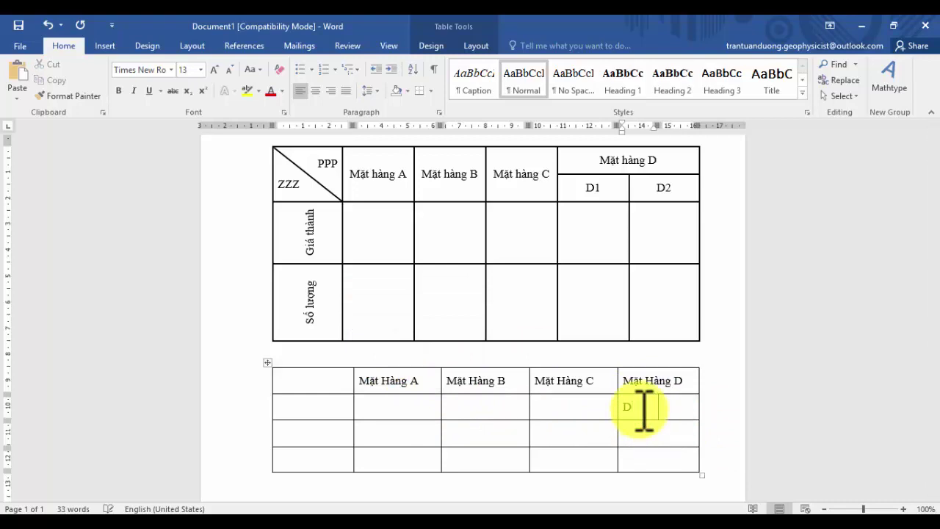
{"action": "type", "text": "1"}
{"action": "left_click", "coordinate": [679, 408]}
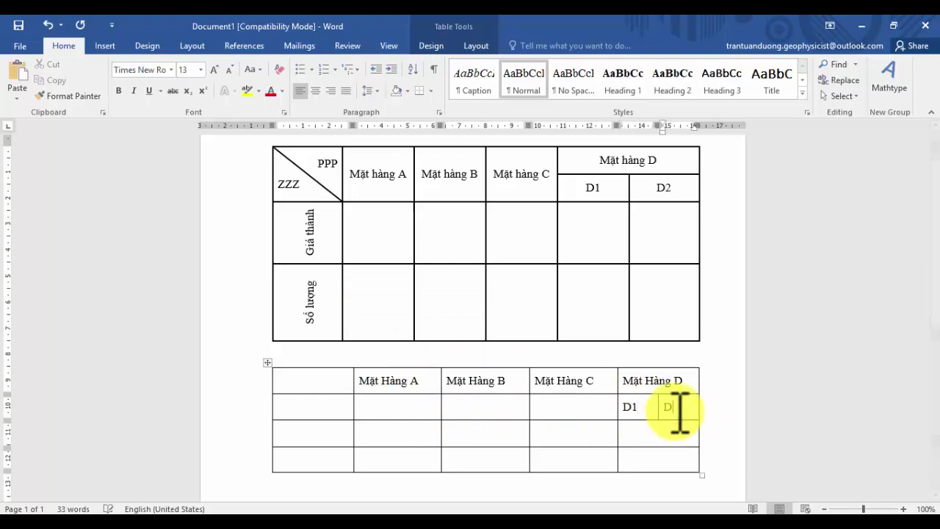
{"action": "type", "text": "D2"}
{"action": "left_click", "coordinate": [631, 430]}
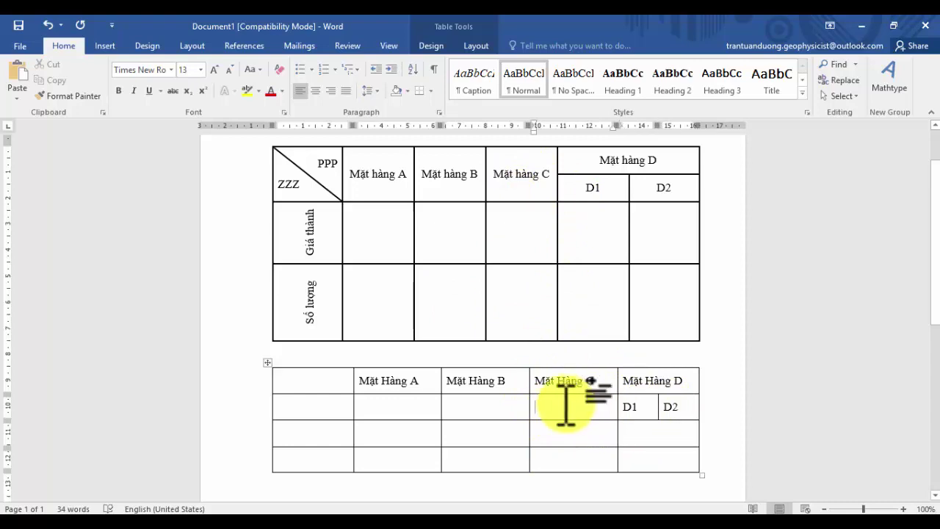
Step: Merge Mặt Hàng C, B and A each with the cell beneath it
{"action": "triple_click", "coordinate": [556, 379]}
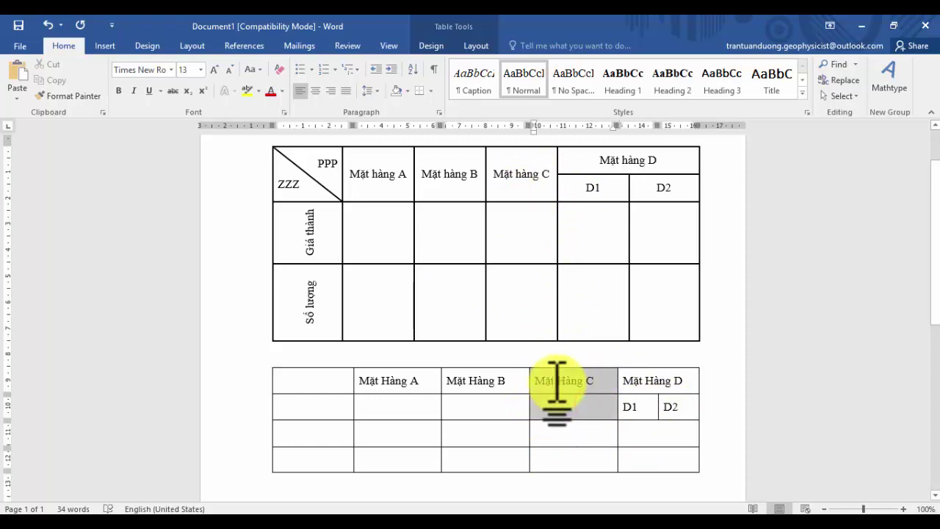
{"action": "left_click", "coordinate": [557, 409], "text": "shift"}
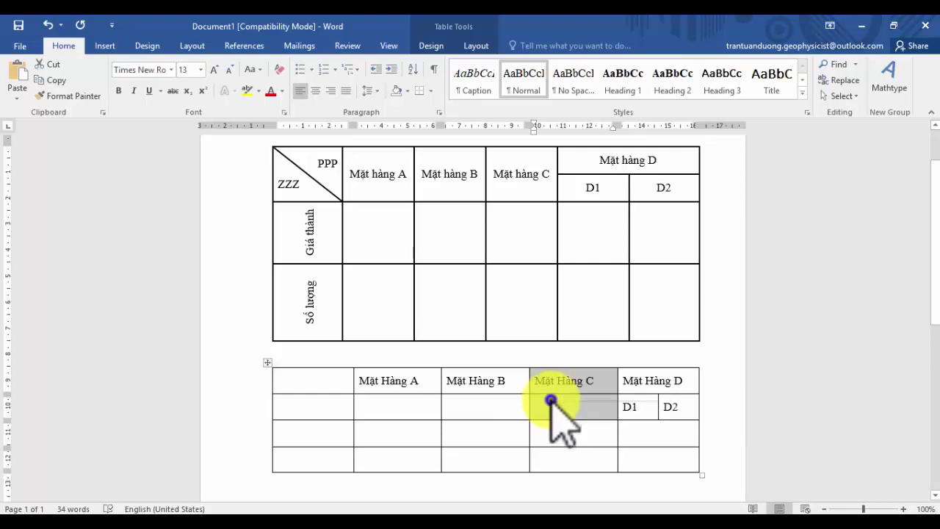
{"action": "right_click", "coordinate": [555, 402]}
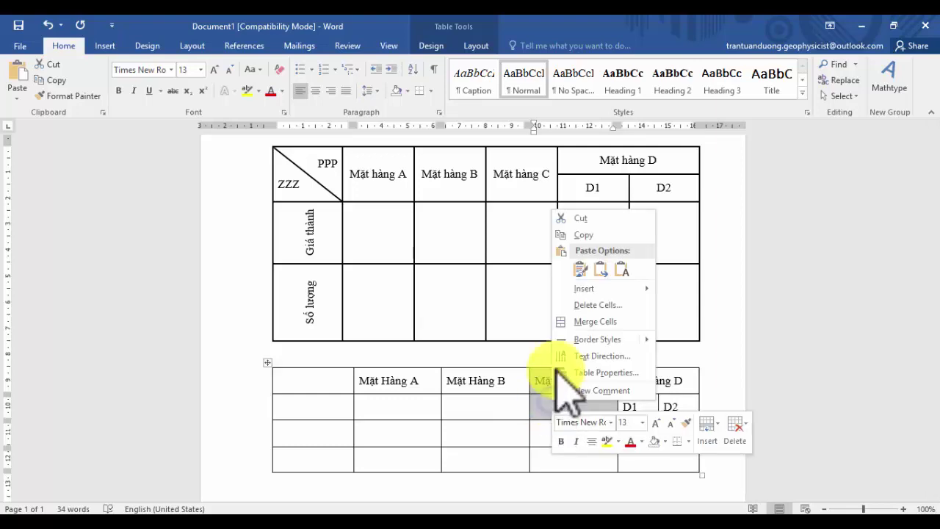
{"action": "left_click", "coordinate": [584, 322]}
{"action": "left_click_drag", "start_coordinate": [500, 413], "coordinate": [477, 379]}
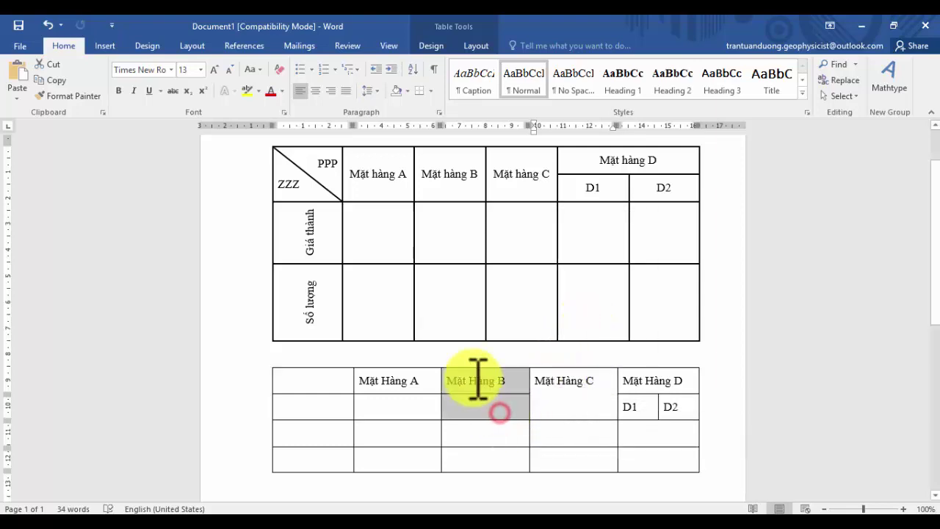
{"action": "right_click", "coordinate": [473, 383]}
{"action": "left_click", "coordinate": [492, 311]}
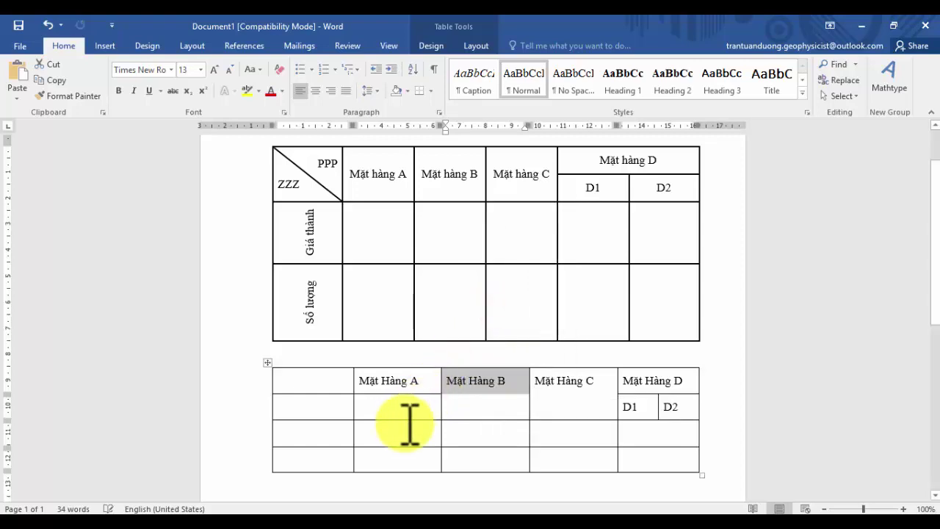
{"action": "mouse_move", "coordinate": [409, 424]}
{"action": "left_mouse_down"}
{"action": "mouse_move", "coordinate": [388, 378]}
{"action": "mouse_move", "coordinate": [378, 384]}
{"action": "left_mouse_up"}
{"action": "left_click", "coordinate": [381, 408]}
{"action": "right_click", "coordinate": [386, 379]}
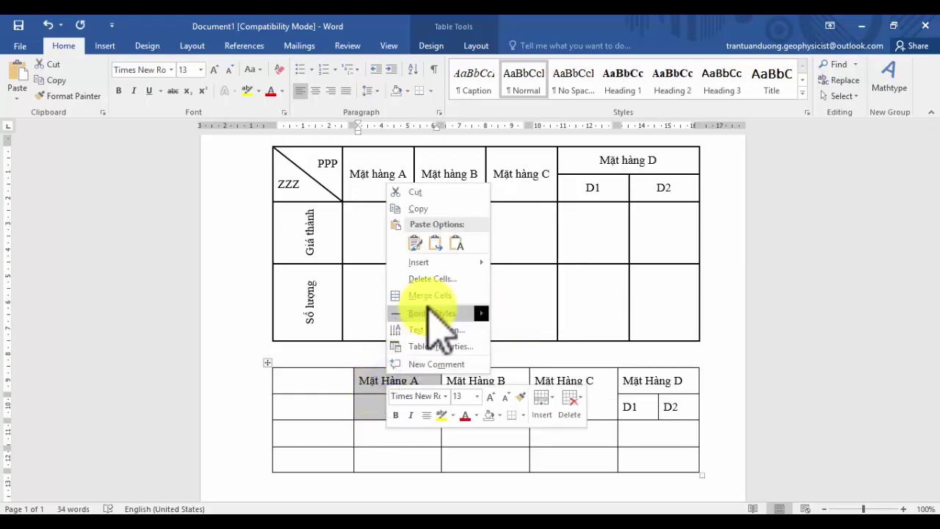
{"action": "left_click", "coordinate": [428, 299]}
{"action": "left_click", "coordinate": [467, 380]}
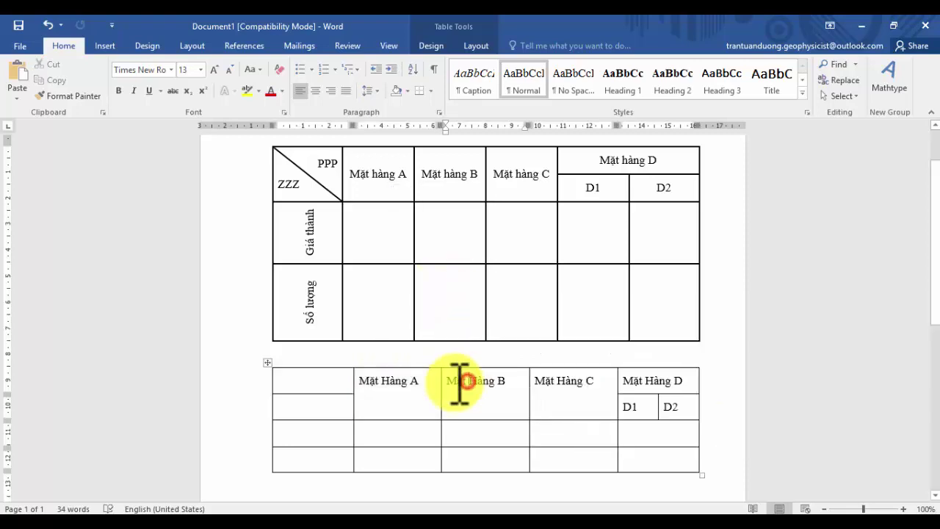
{"action": "left_click", "coordinate": [342, 404]}
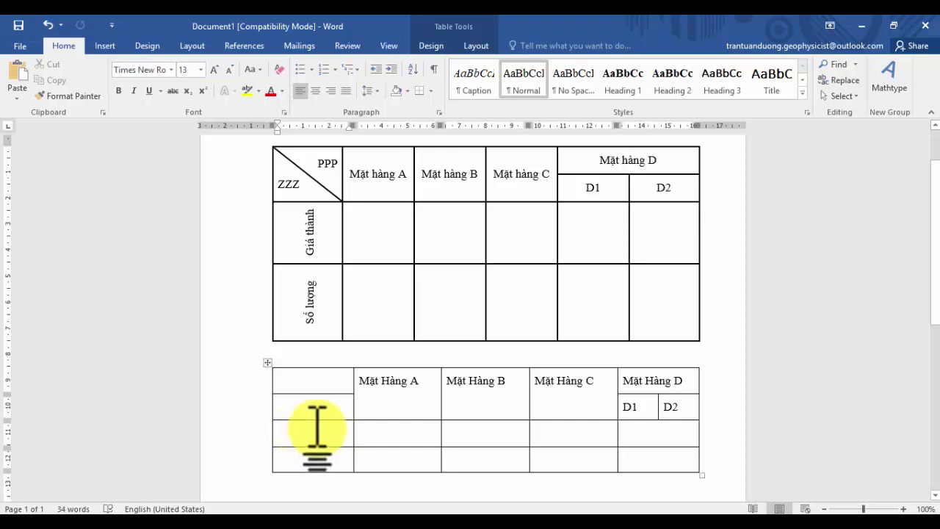
Step: Check the bottom row's insert options without adding a row, then select the Giá thành and Số lượng cells
{"action": "scroll", "coordinate": [323, 422], "scroll_direction": "down", "scroll_amount": 3}
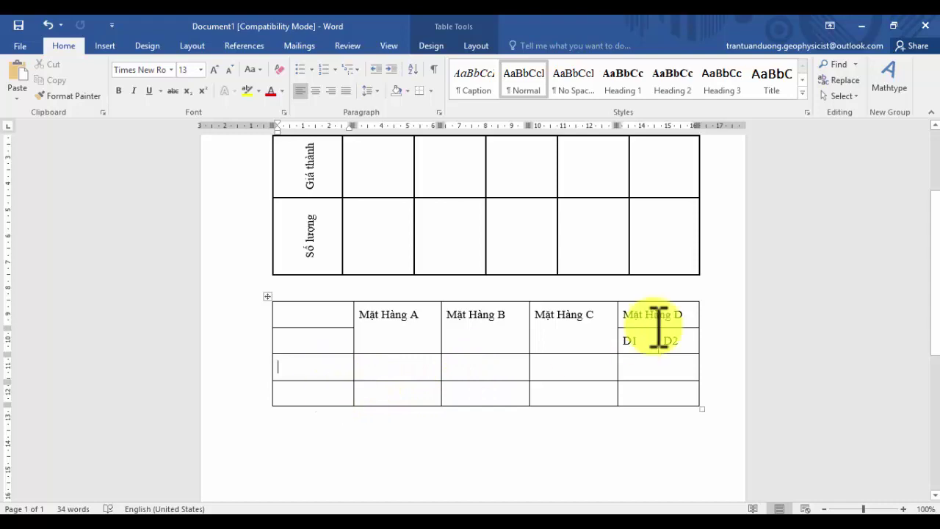
{"action": "left_click", "coordinate": [655, 342]}
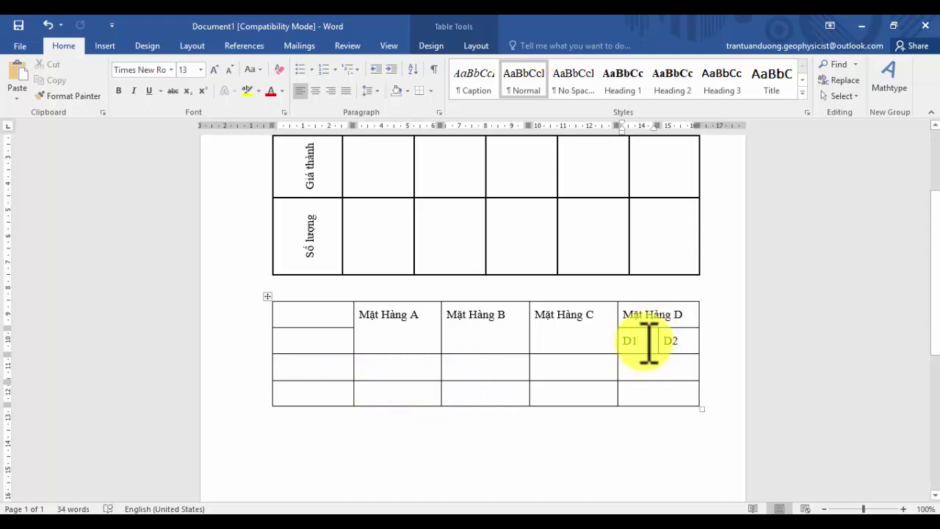
{"action": "scroll", "coordinate": [649, 342], "scroll_direction": "up", "scroll_amount": 2}
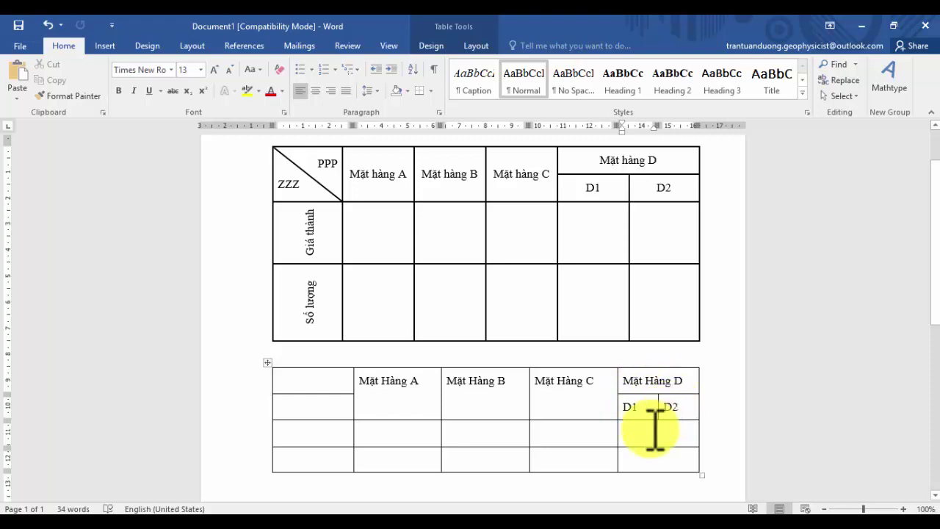
{"action": "left_click_drag", "start_coordinate": [339, 459], "coordinate": [653, 456]}
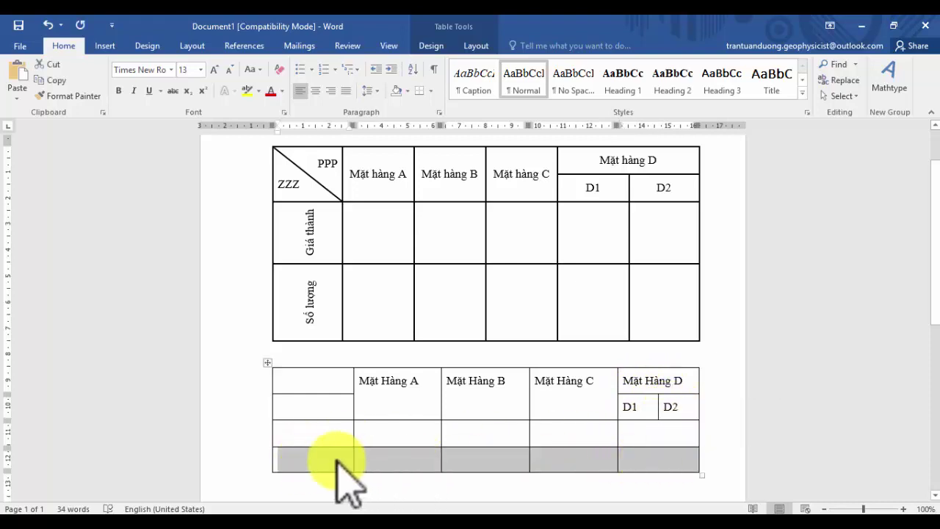
{"action": "right_click", "coordinate": [338, 459]}
{"action": "left_click", "coordinate": [386, 347]}
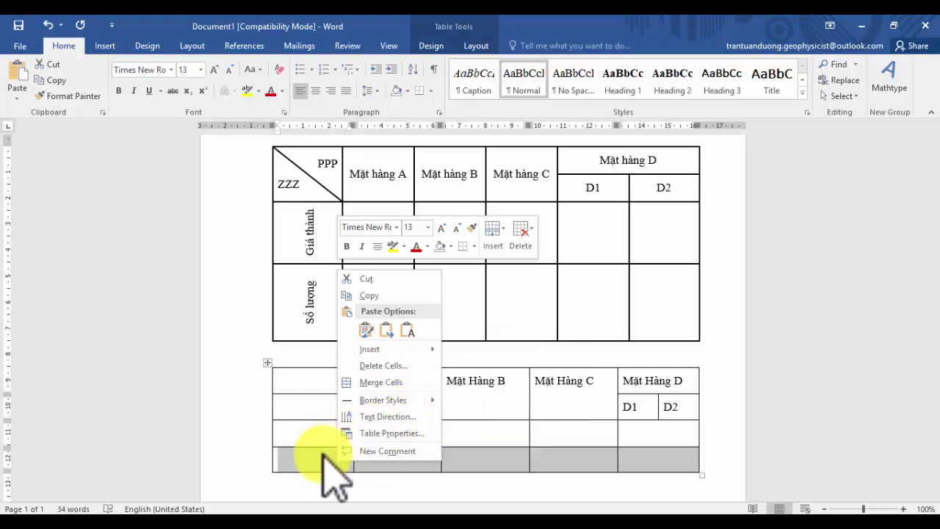
{"action": "left_click", "coordinate": [294, 422]}
{"action": "type", "text": "Số lượng"}
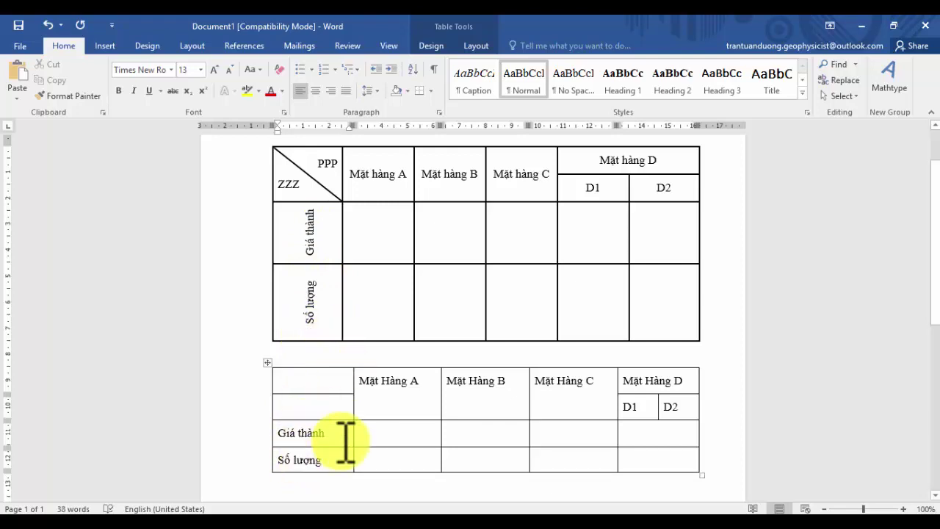
{"action": "scroll", "coordinate": [339, 412], "scroll_direction": "down", "scroll_amount": 2}
{"action": "scroll", "coordinate": [327, 330], "scroll_direction": "up", "scroll_amount": 2}
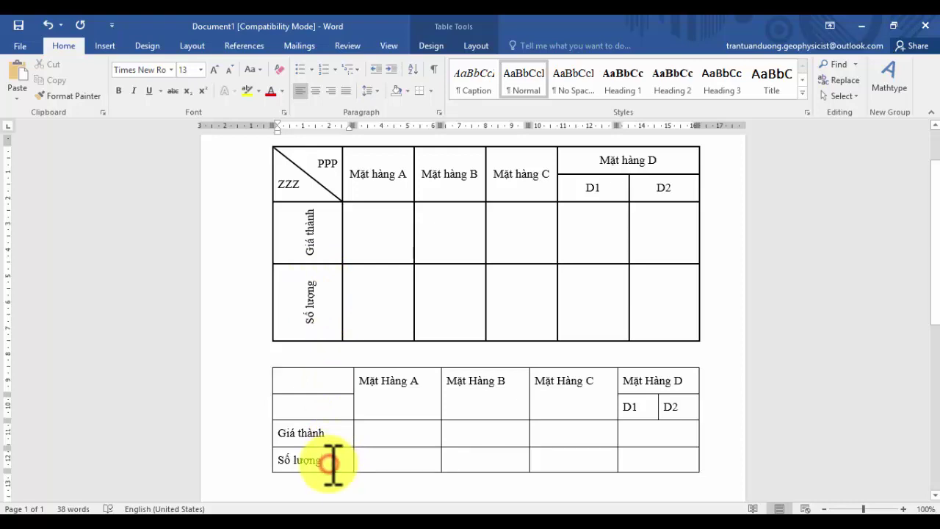
{"action": "left_click_drag", "start_coordinate": [333, 464], "coordinate": [299, 439]}
Step: Set the Giá thành and Số lượng cells to vertical bottom-to-top text direction
{"action": "right_click", "coordinate": [296, 438]}
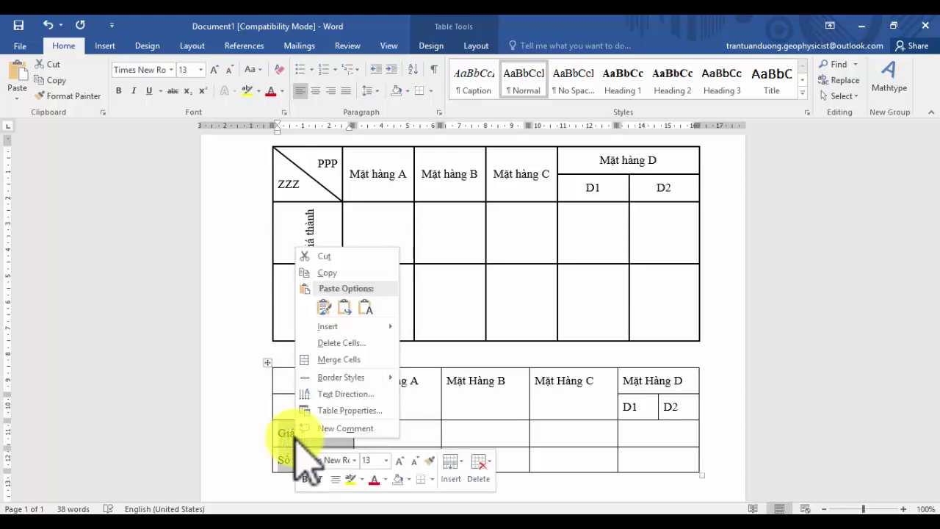
{"action": "left_click", "coordinate": [331, 394]}
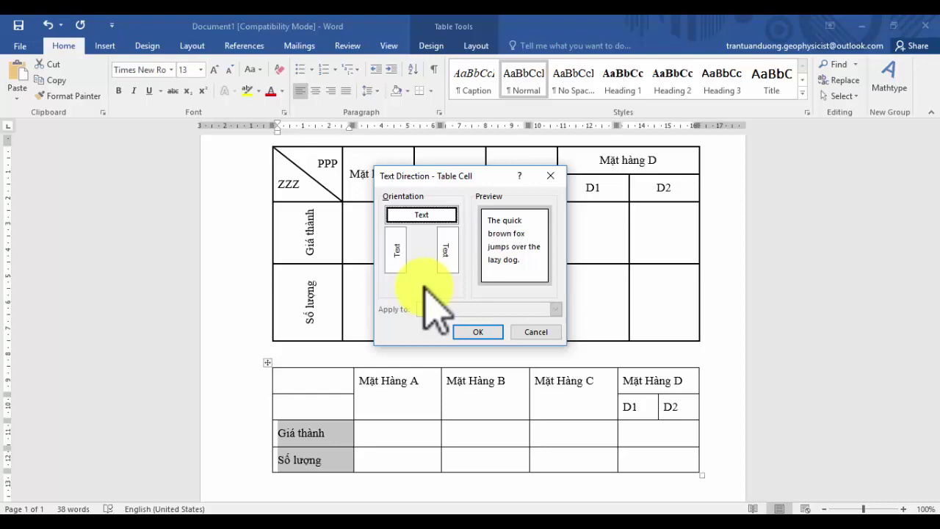
{"action": "left_click", "coordinate": [395, 246]}
{"action": "left_click", "coordinate": [479, 331]}
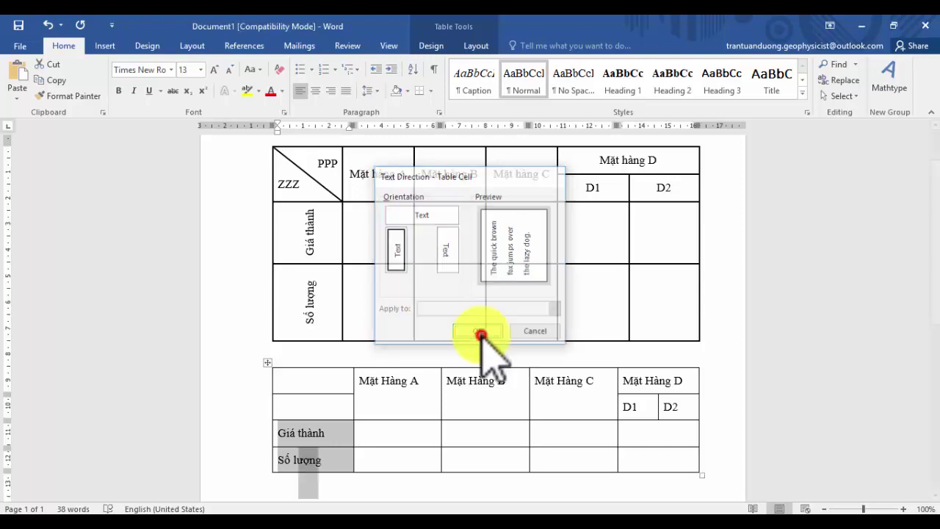
Step: Drag the row borders down to make the Giá thành and Số lượng rows taller
{"action": "scroll", "coordinate": [340, 464], "scroll_direction": "down", "scroll_amount": 3}
{"action": "left_click_drag", "start_coordinate": [335, 365], "coordinate": [321, 398]}
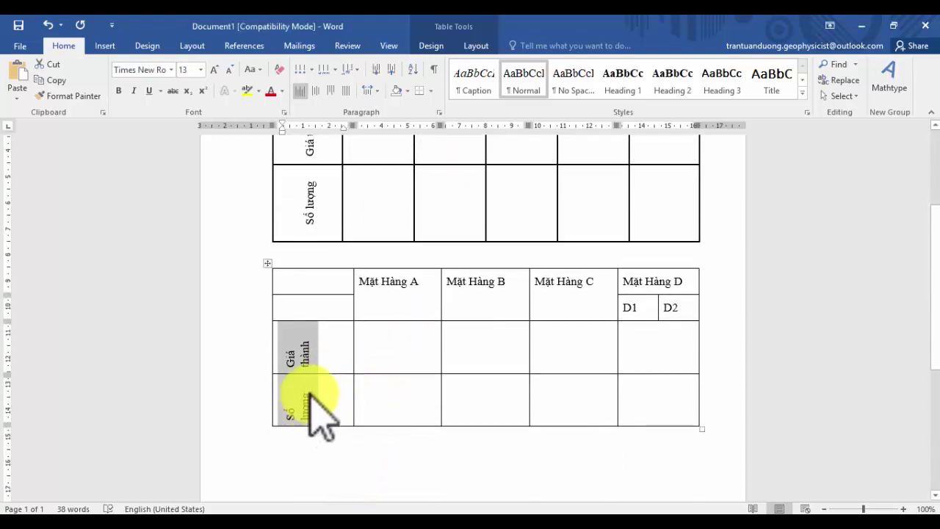
{"action": "left_click", "coordinate": [321, 380]}
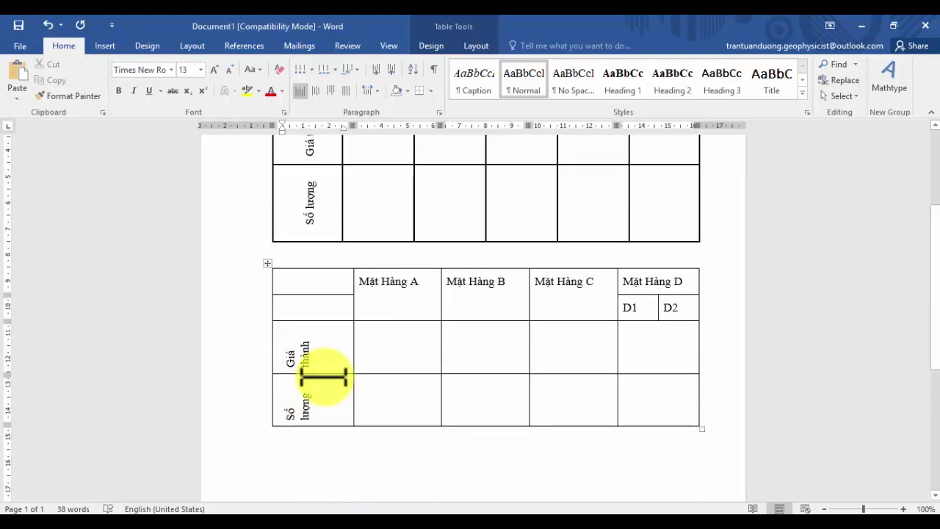
{"action": "left_click_drag", "start_coordinate": [323, 374], "coordinate": [323, 385]}
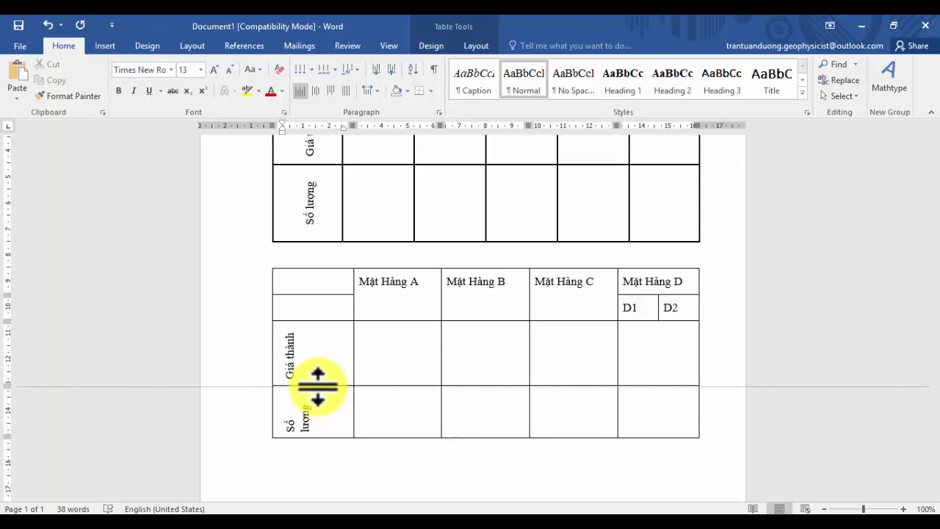
{"action": "left_click_drag", "start_coordinate": [318, 439], "coordinate": [319, 451]}
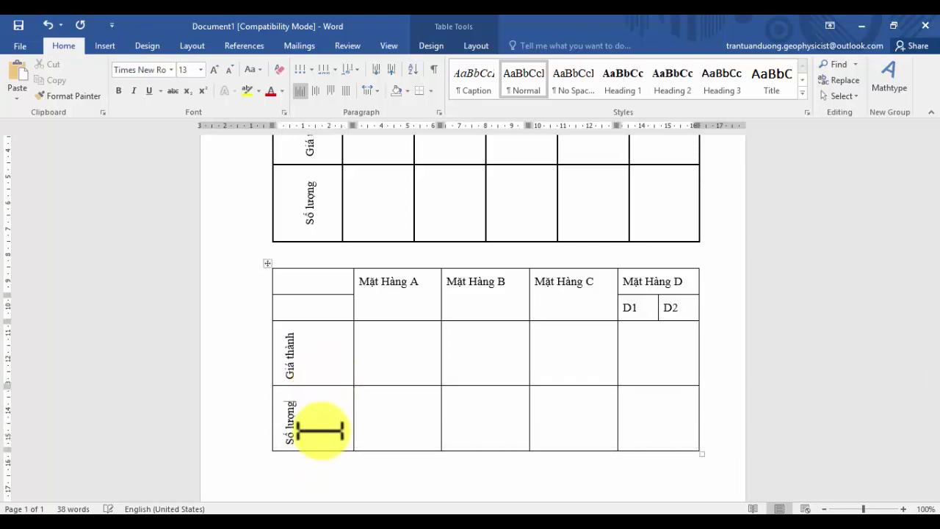
{"action": "scroll", "coordinate": [314, 433], "scroll_direction": "up", "scroll_amount": 1}
{"action": "scroll", "coordinate": [323, 415], "scroll_direction": "up", "scroll_amount": 2}
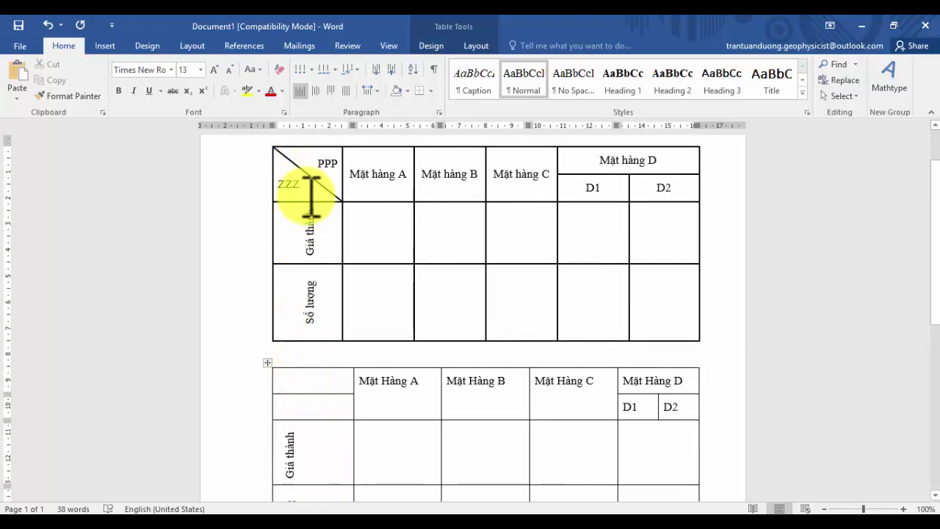
Step: Merge the lower table's two top-left cells into a single corner cell
{"action": "double_click", "coordinate": [286, 186]}
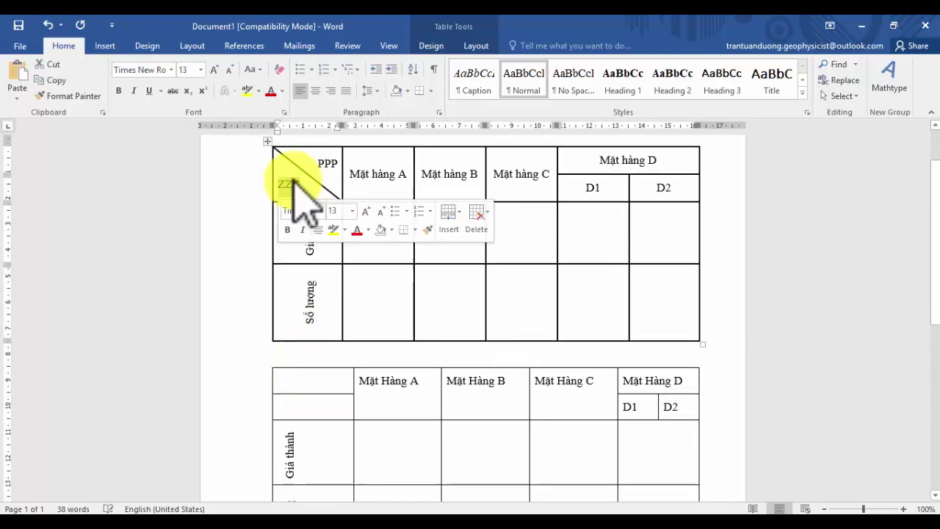
{"action": "double_click", "coordinate": [332, 162]}
{"action": "left_click", "coordinate": [301, 185]}
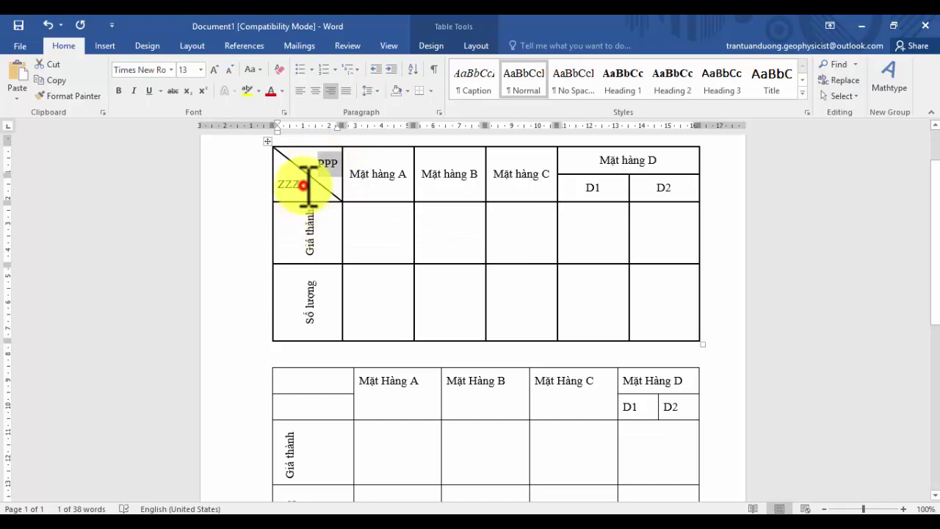
{"action": "left_click_drag", "start_coordinate": [337, 406], "coordinate": [312, 382]}
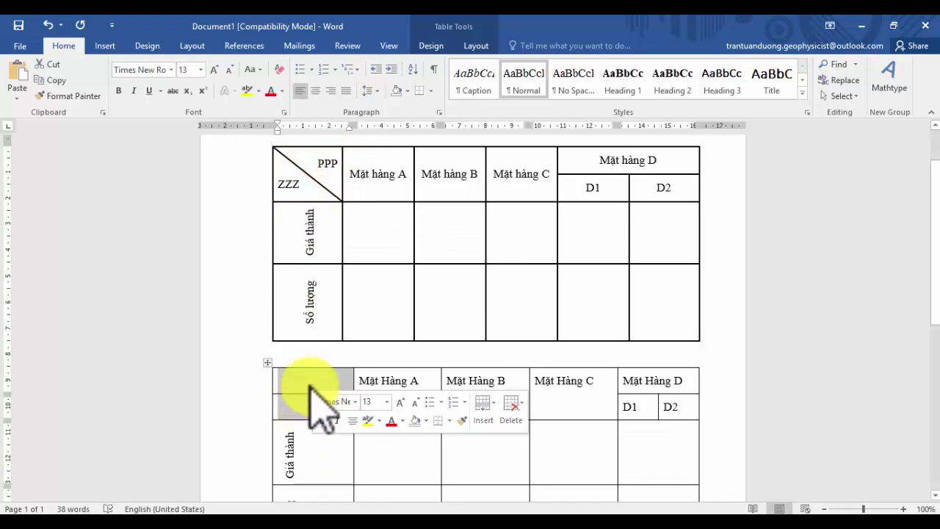
{"action": "right_click", "coordinate": [301, 397]}
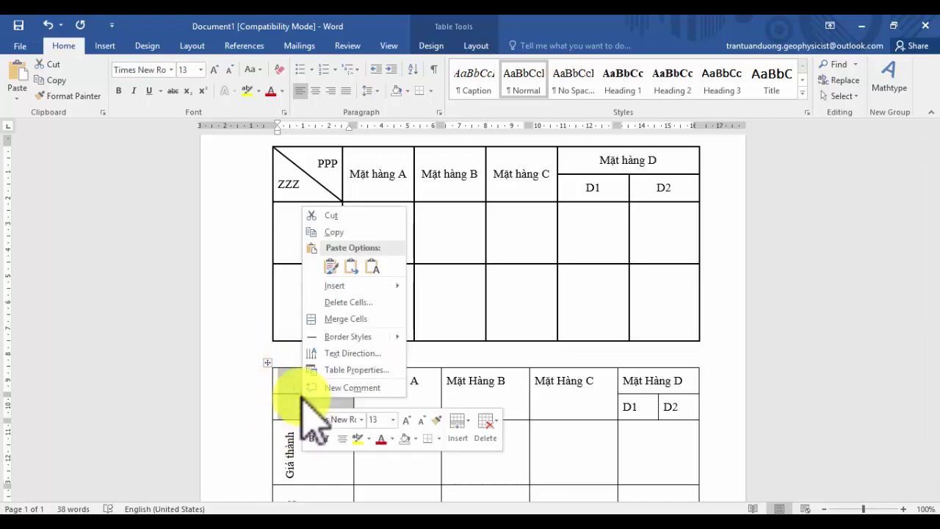
{"action": "left_click", "coordinate": [328, 320]}
{"action": "left_click", "coordinate": [301, 379]}
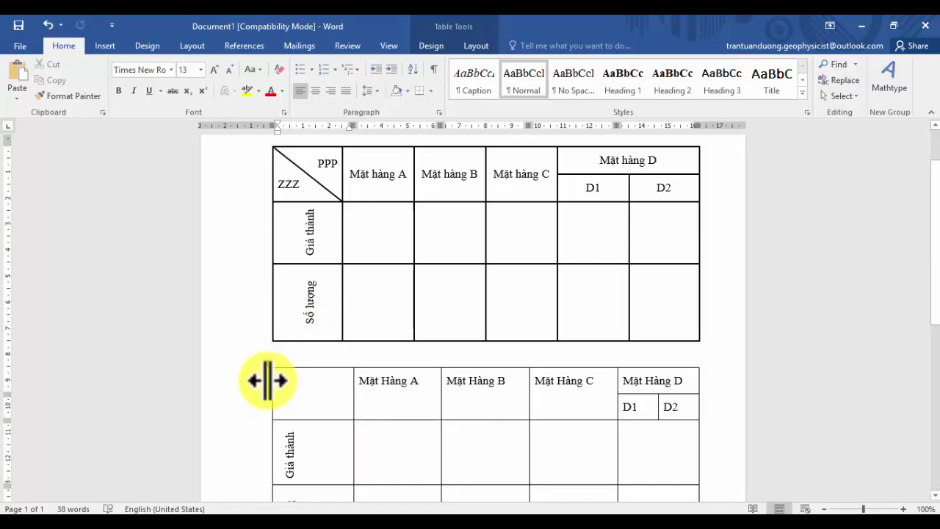
Step: Add a diagonal-down border across the merged corner cell
{"action": "right_click", "coordinate": [279, 381]}
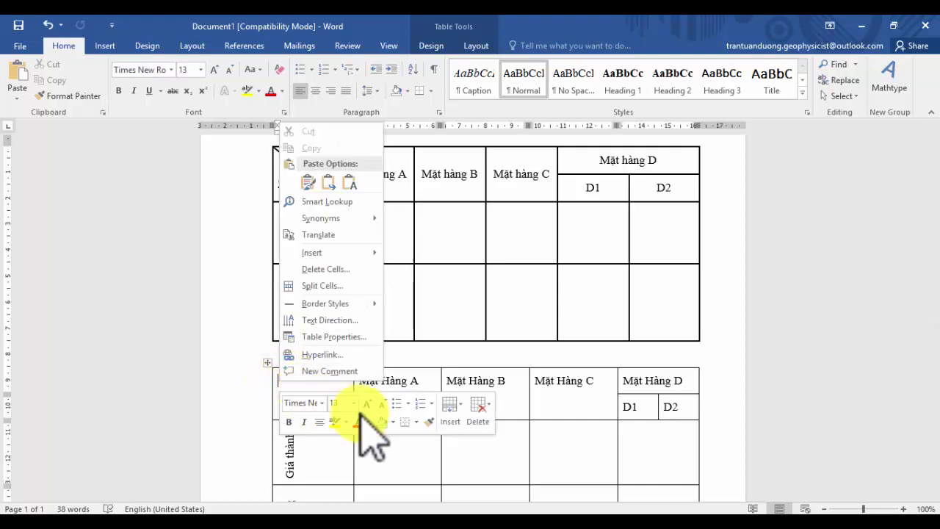
{"action": "left_click", "coordinate": [417, 422]}
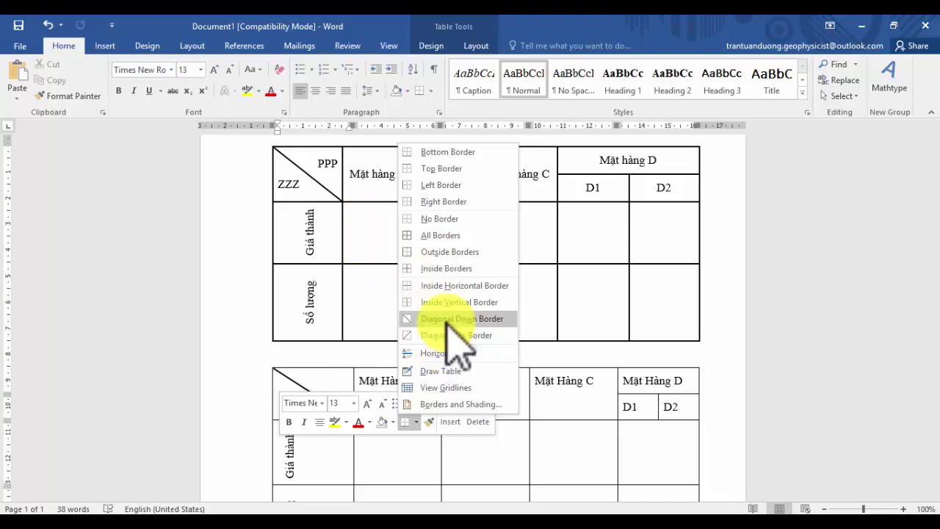
{"action": "left_click", "coordinate": [446, 324]}
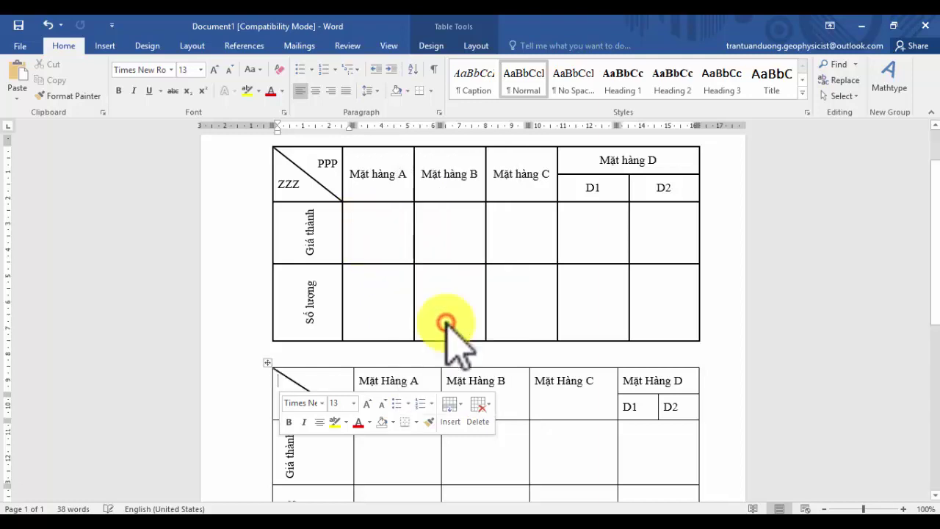
{"action": "scroll", "coordinate": [335, 312], "scroll_direction": "down", "scroll_amount": 2}
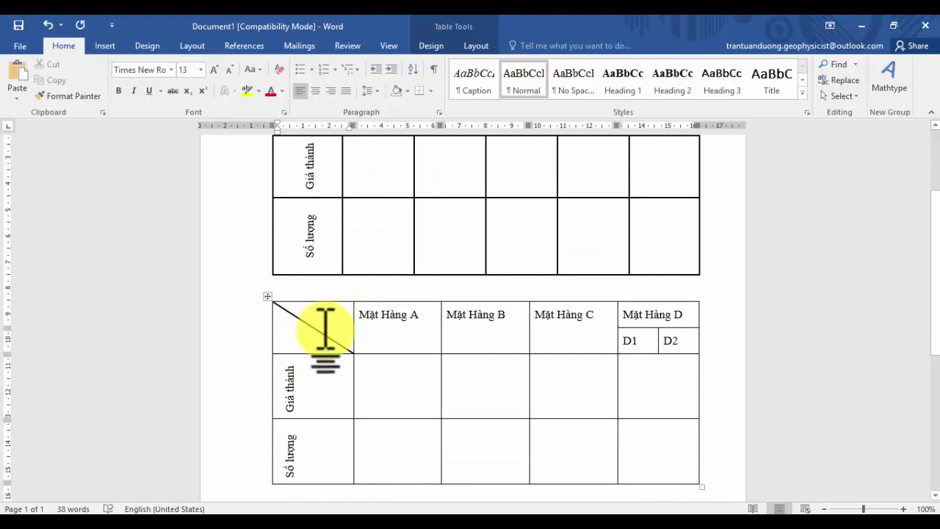
{"action": "left_click", "coordinate": [281, 318]}
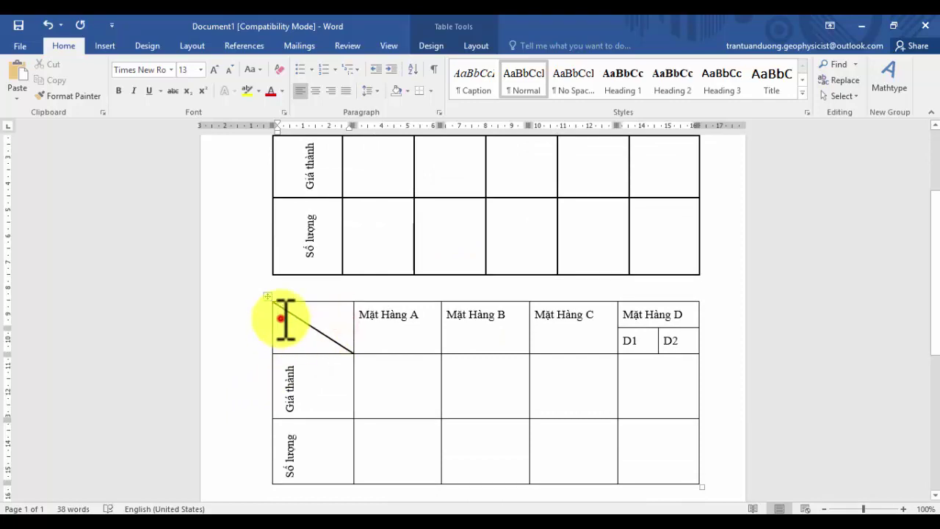
{"action": "scroll", "coordinate": [285, 318], "scroll_direction": "up", "scroll_amount": 2}
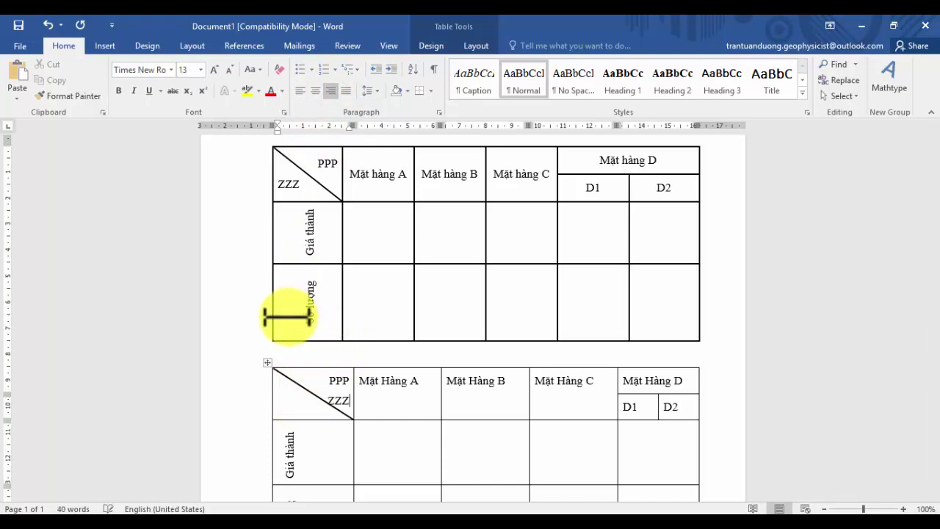
Step: Centre the text in every cell of the lower table with Align Center
{"action": "left_click", "coordinate": [300, 90]}
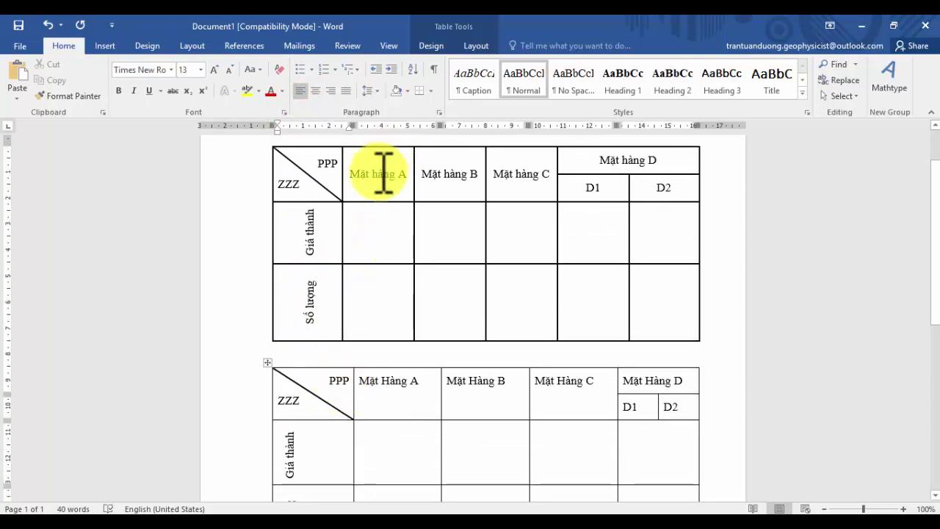
{"action": "scroll", "coordinate": [286, 440], "scroll_direction": "down", "scroll_amount": 3}
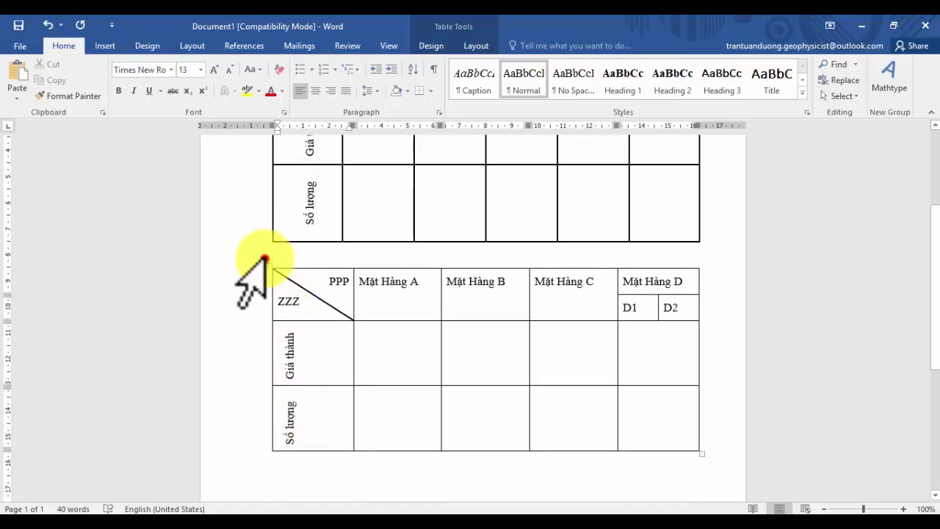
{"action": "left_click", "coordinate": [267, 262]}
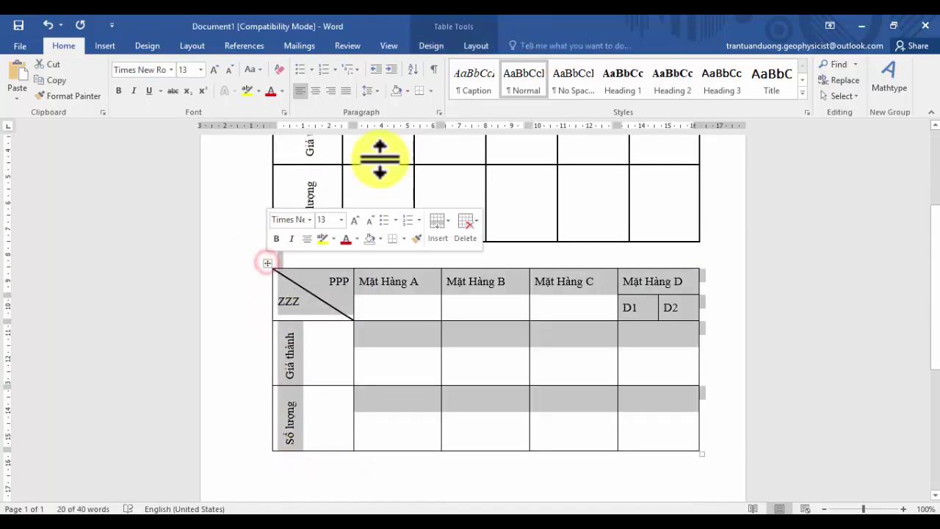
{"action": "left_click", "coordinate": [475, 45]}
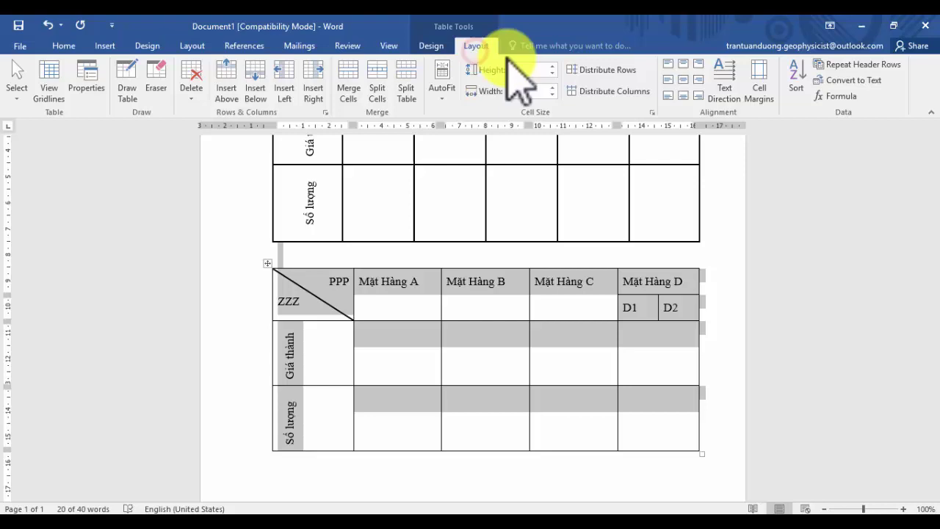
{"action": "left_click", "coordinate": [683, 79]}
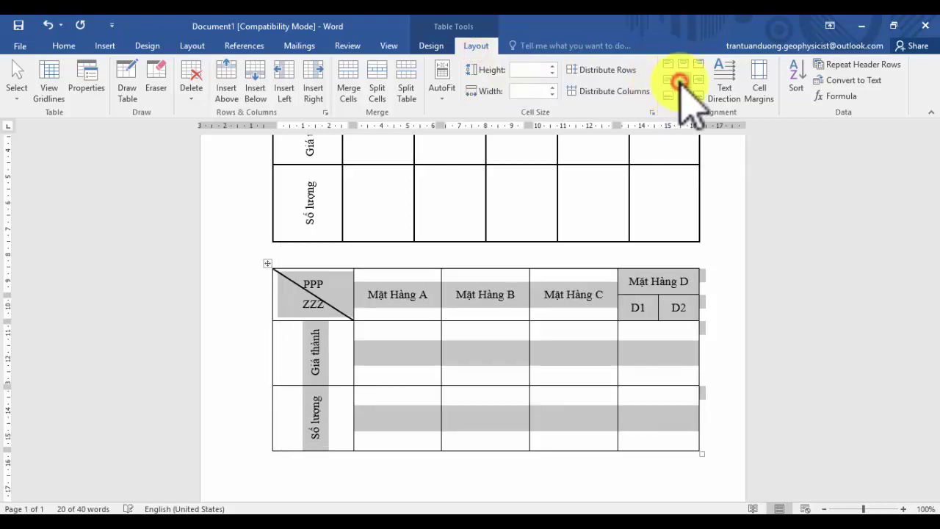
{"action": "left_click", "coordinate": [600, 318]}
{"action": "scroll", "coordinate": [397, 393], "scroll_direction": "up", "scroll_amount": 2}
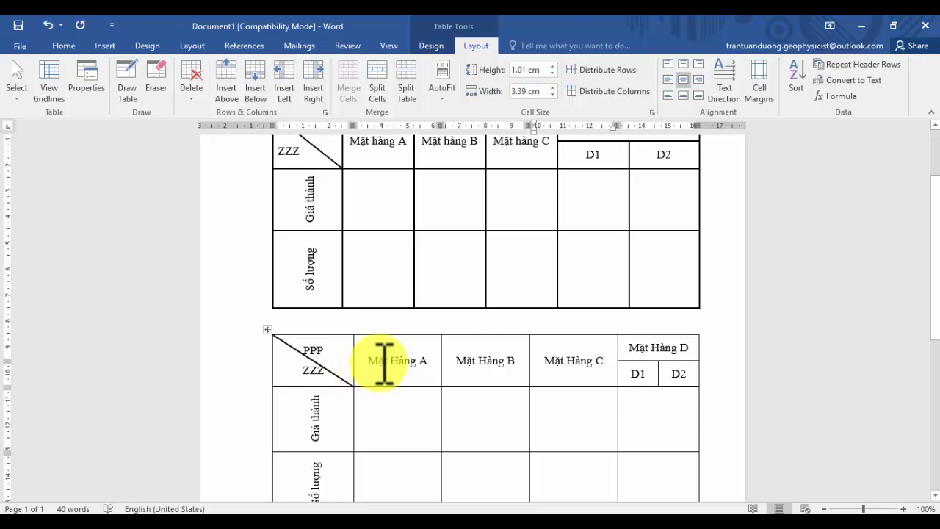
{"action": "scroll", "coordinate": [383, 362], "scroll_direction": "up", "scroll_amount": 1}
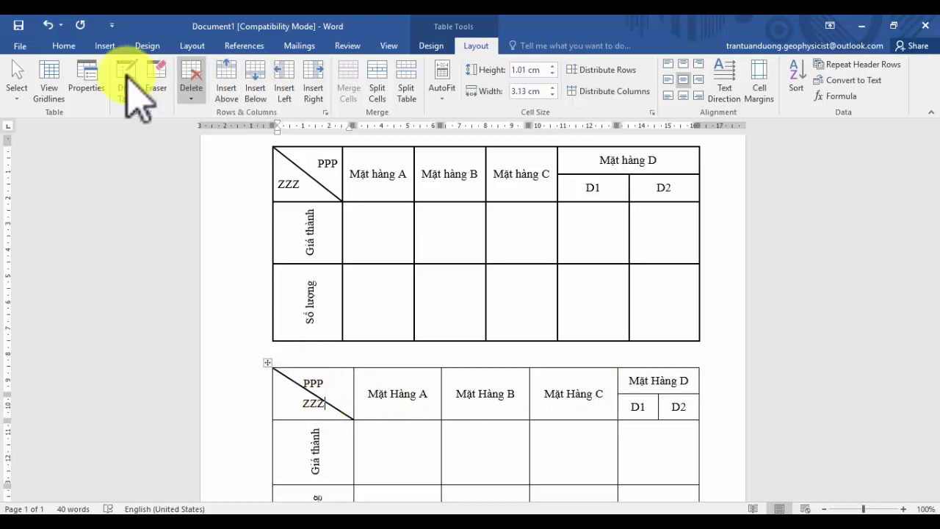
Step: Left-align ZZZ and right-align PPP in the diagonal corner cell
{"action": "left_click", "coordinate": [65, 46]}
{"action": "left_click", "coordinate": [301, 90]}
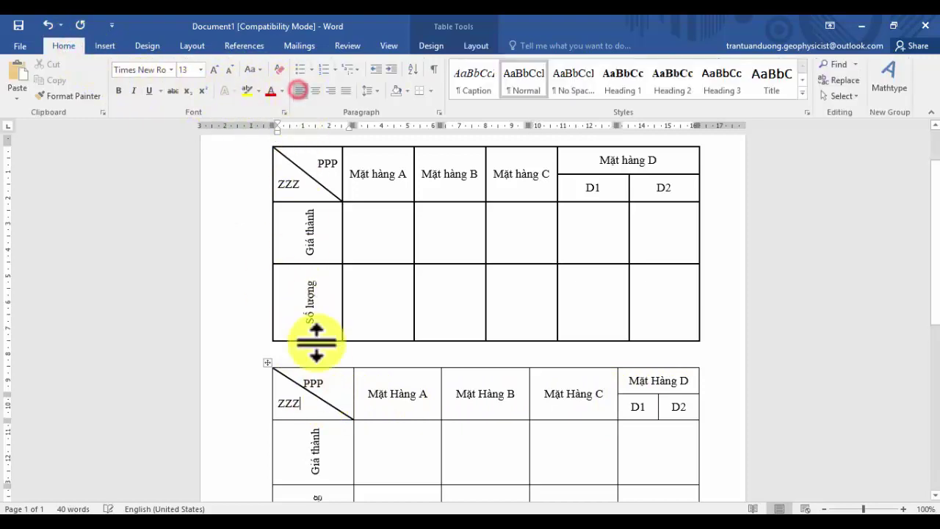
{"action": "left_click", "coordinate": [332, 388]}
{"action": "left_click", "coordinate": [332, 91]}
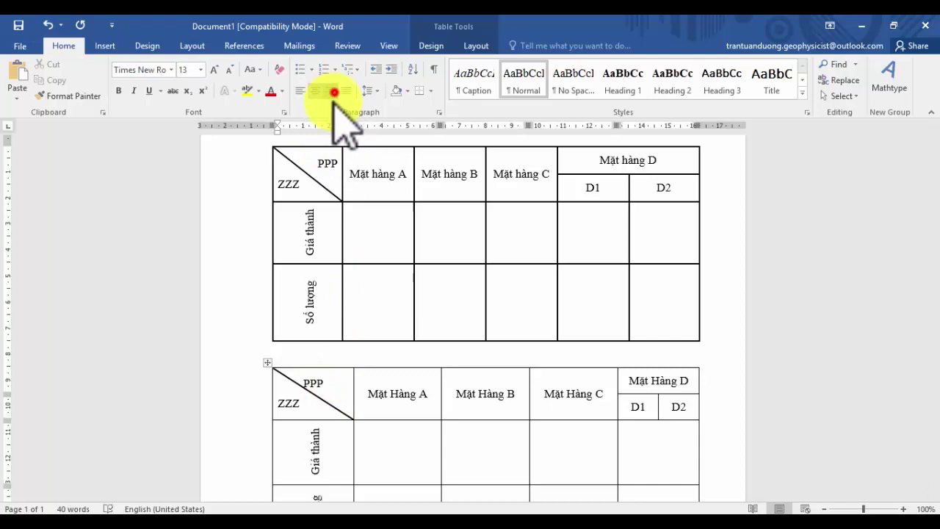
{"action": "left_click", "coordinate": [415, 395]}
{"action": "scroll", "coordinate": [455, 402], "scroll_direction": "down", "scroll_amount": 2}
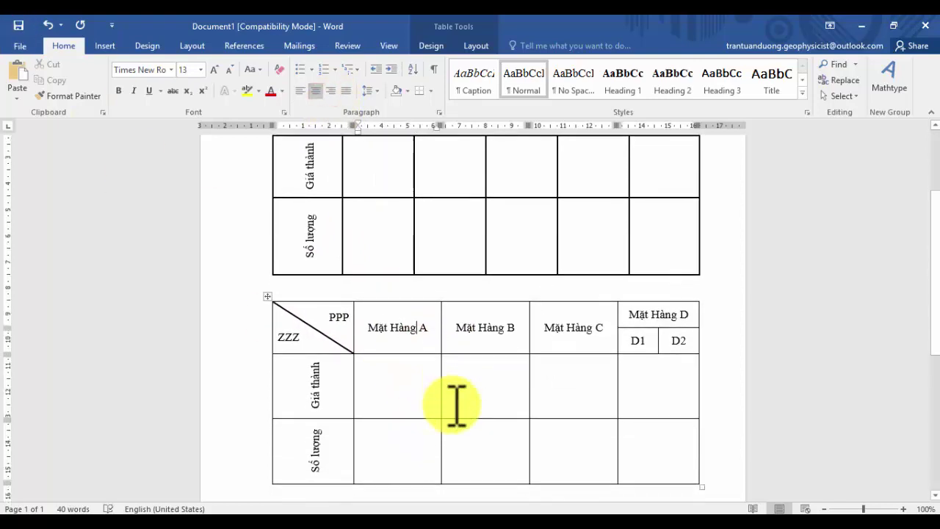
Step: Select the entire lower table and bold all its headers, corner labels and row labels
{"action": "left_click", "coordinate": [278, 310]}
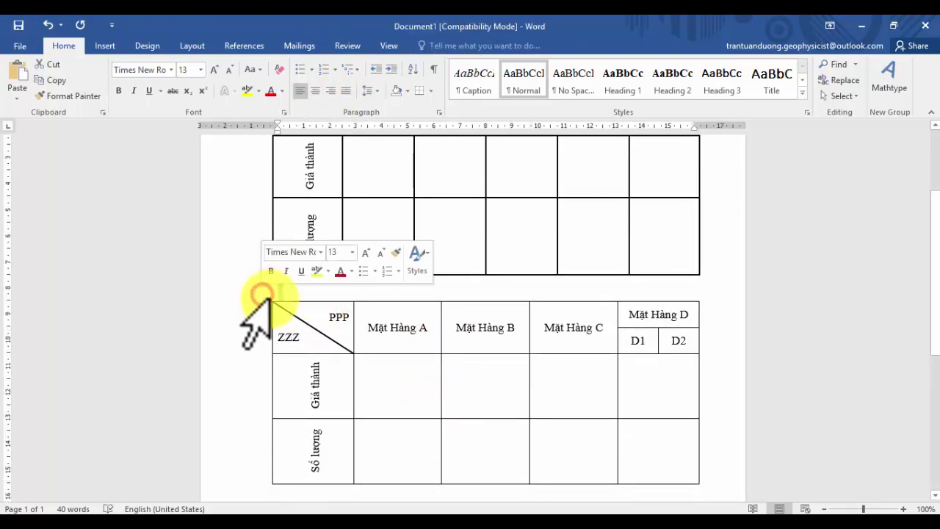
{"action": "left_click", "coordinate": [263, 296]}
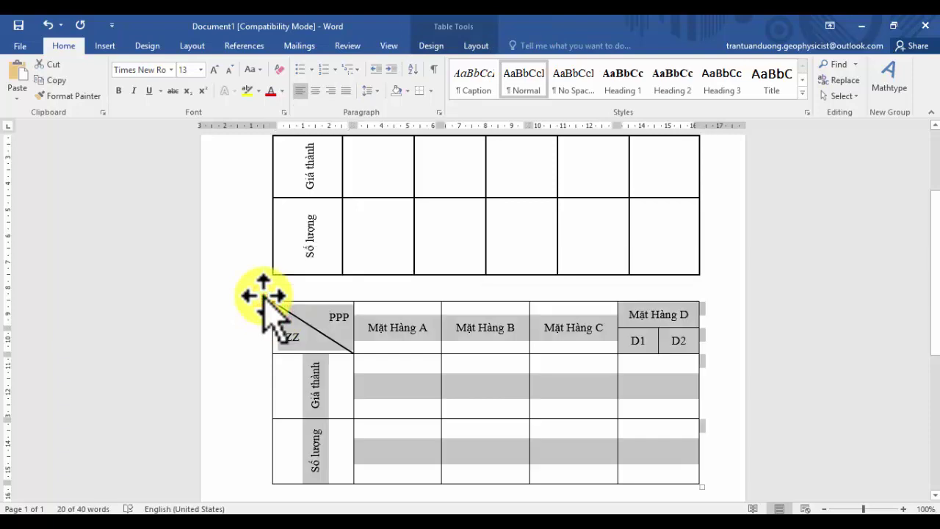
{"action": "key", "text": "ctrl+b"}
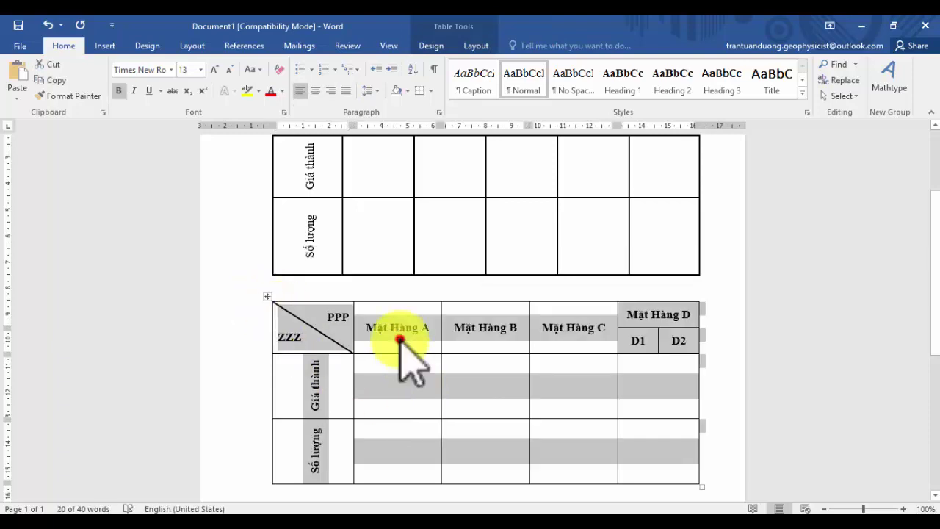
{"action": "left_click", "coordinate": [399, 336]}
{"action": "scroll", "coordinate": [402, 337], "scroll_direction": "up", "scroll_amount": 3}
{"action": "scroll", "coordinate": [398, 338], "scroll_direction": "down", "scroll_amount": 2}
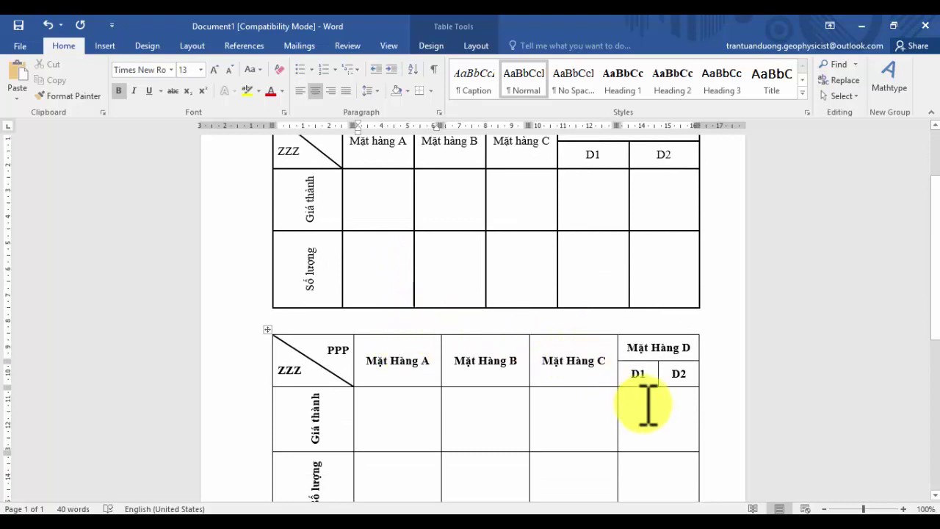
{"action": "scroll", "coordinate": [652, 396], "scroll_direction": "down", "scroll_amount": 1}
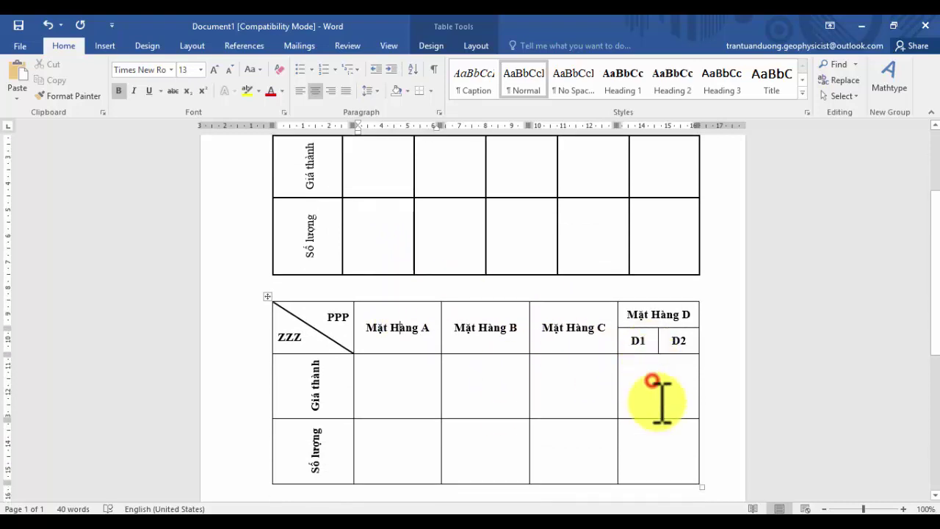
Step: Split the Giá thành cell under Mặt Hàng D into two columns
{"action": "left_click_drag", "start_coordinate": [657, 394], "coordinate": [665, 454]}
{"action": "right_click", "coordinate": [660, 380]}
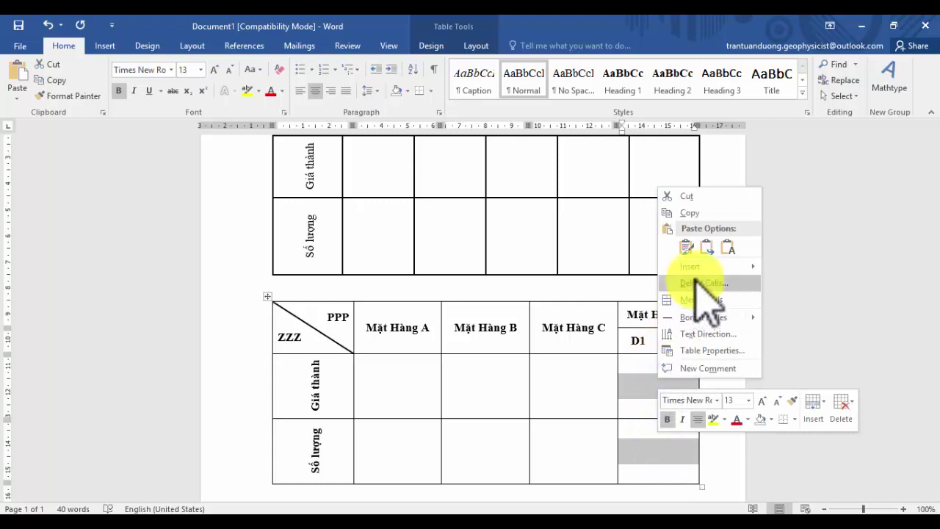
{"action": "mouse_move", "coordinate": [703, 317]}
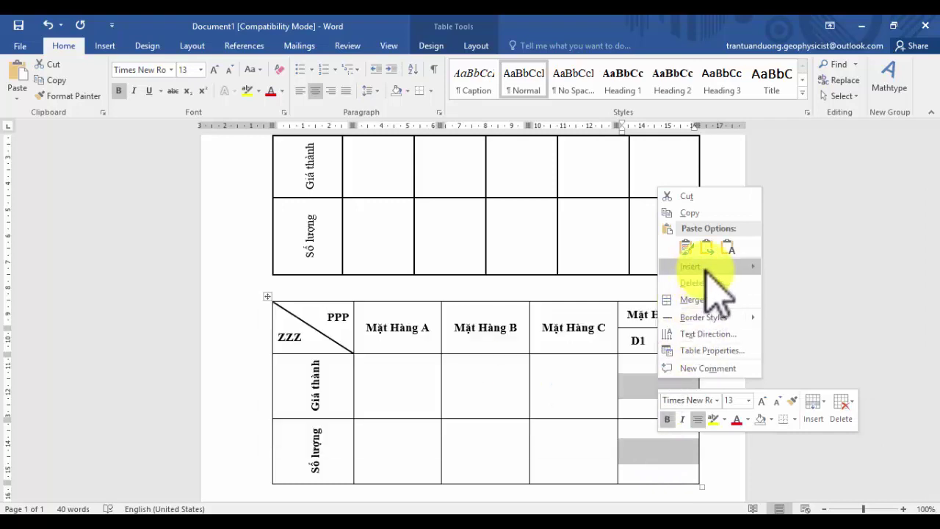
{"action": "right_click", "coordinate": [640, 382]}
{"action": "left_click", "coordinate": [640, 382]}
{"action": "left_click", "coordinate": [640, 385]}
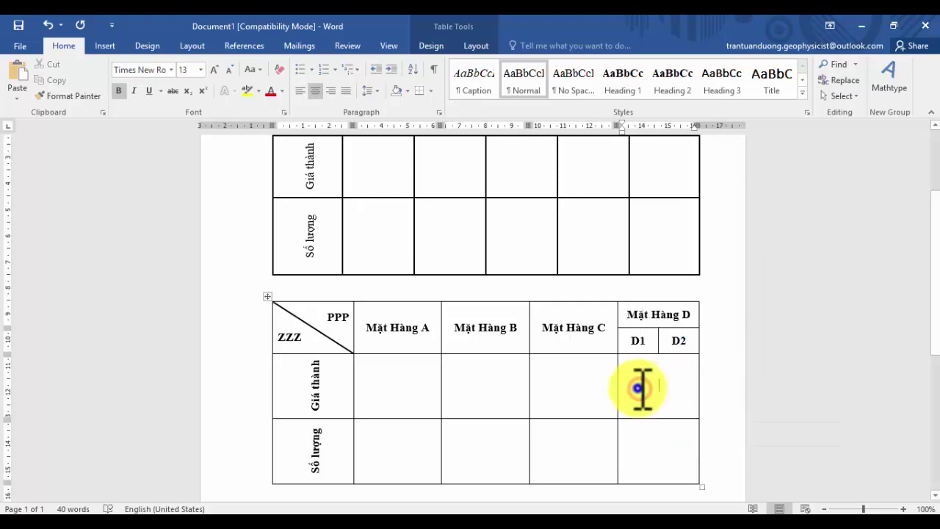
{"action": "right_click", "coordinate": [640, 387]}
{"action": "left_click", "coordinate": [651, 295]}
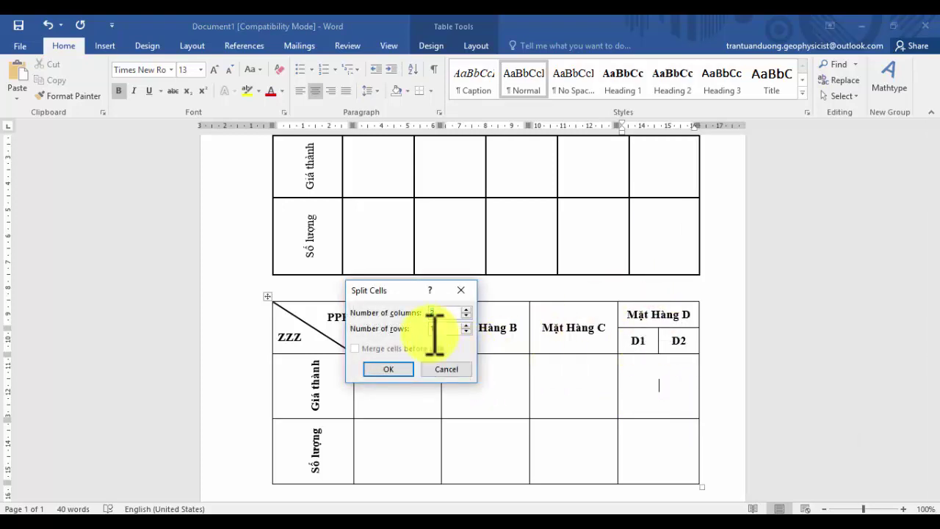
{"action": "left_click", "coordinate": [376, 371]}
Step: Split the remaining lower D cells into two columns so D1 and D2 run down the table
{"action": "left_click", "coordinate": [644, 443]}
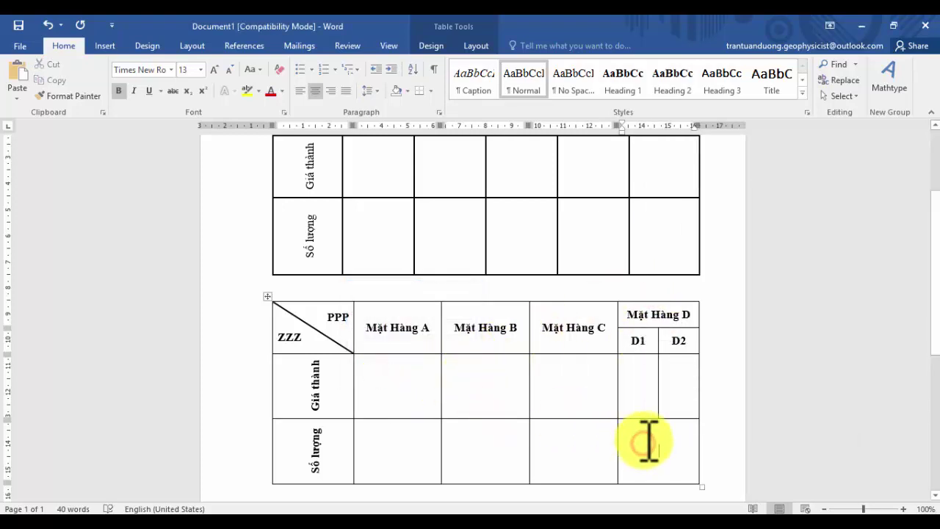
{"action": "right_click", "coordinate": [645, 444]}
{"action": "left_click", "coordinate": [683, 345]}
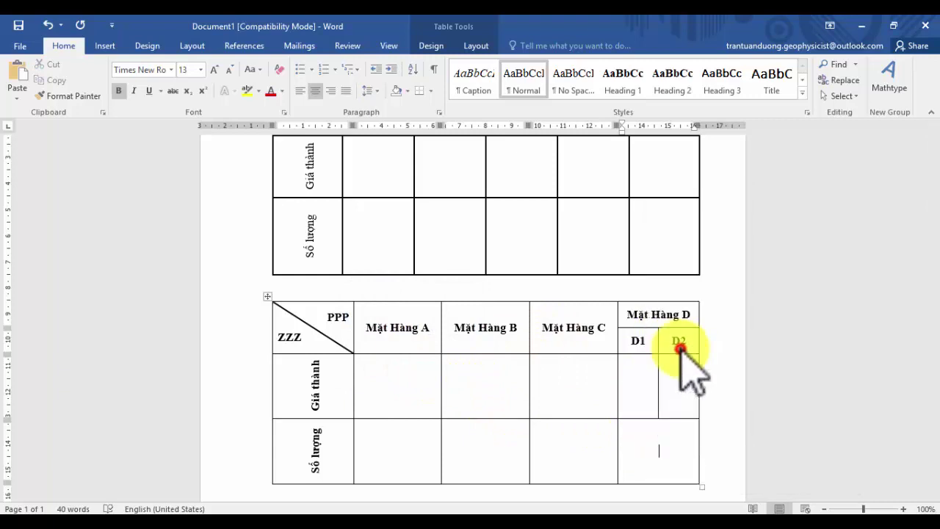
{"action": "left_click", "coordinate": [404, 371]}
{"action": "scroll", "coordinate": [612, 377], "scroll_direction": "up", "scroll_amount": 1}
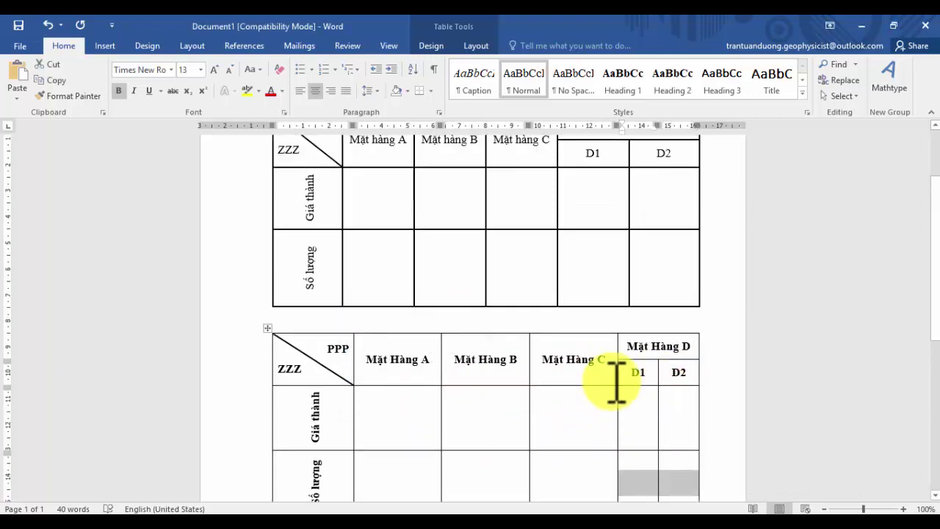
{"action": "scroll", "coordinate": [566, 378], "scroll_direction": "down", "scroll_amount": 1}
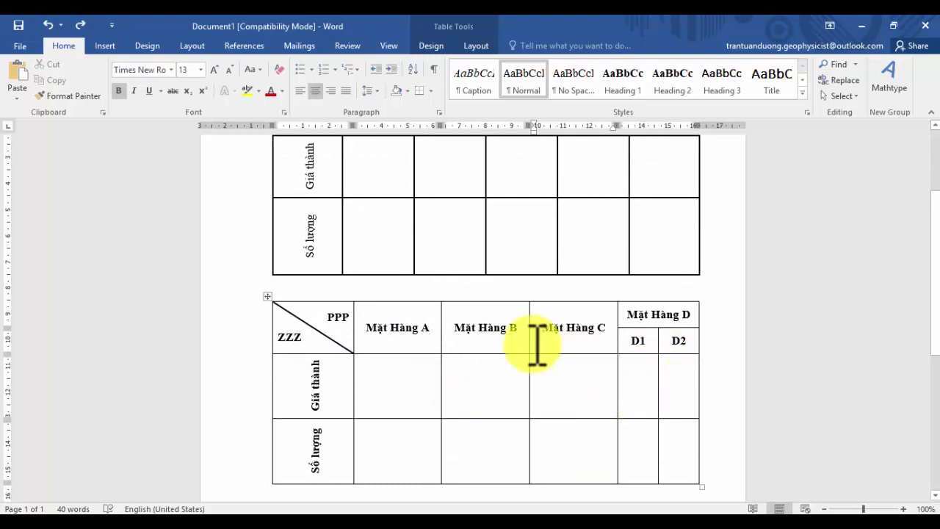
{"action": "scroll", "coordinate": [378, 342], "scroll_direction": "up", "scroll_amount": 1}
Step: Check in the Layout settings that the paper size is A4
{"action": "left_click", "coordinate": [190, 47]}
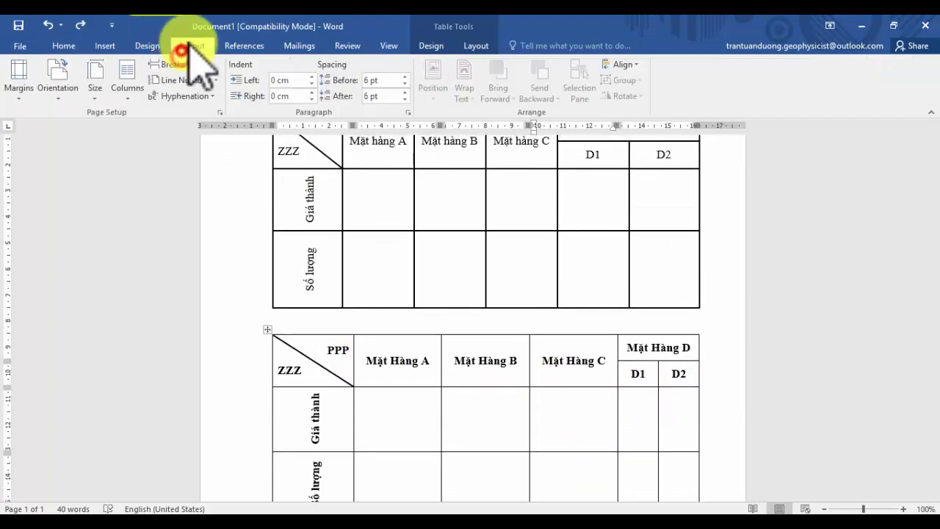
{"action": "left_click", "coordinate": [94, 85]}
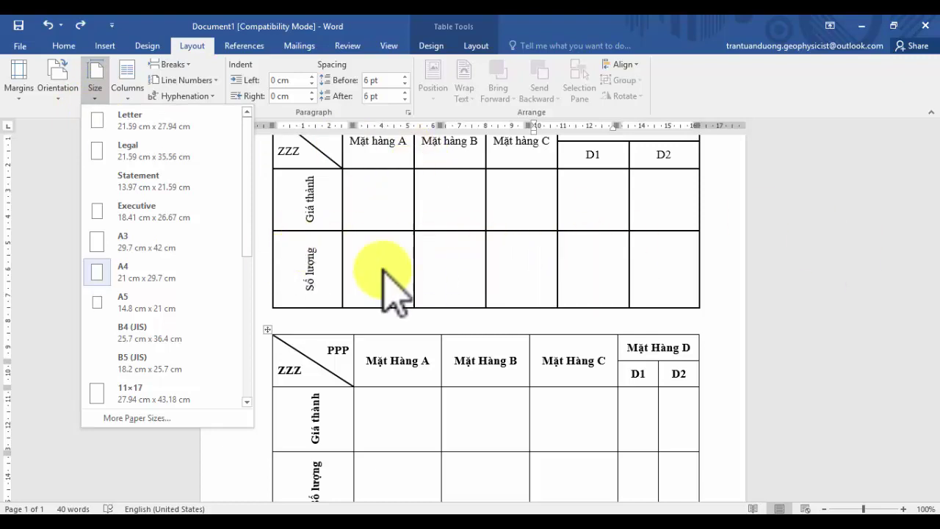
{"action": "left_click", "coordinate": [358, 208]}
Step: Review the 3 cm left and 2 cm right margins in Page Setup, then bring up the Start menu
{"action": "left_click", "coordinate": [219, 112]}
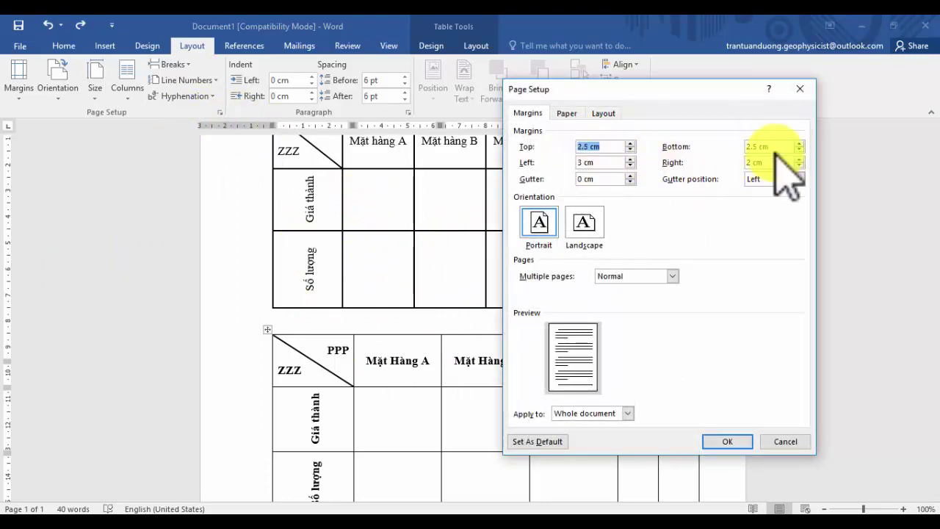
{"action": "left_click", "coordinate": [793, 88]}
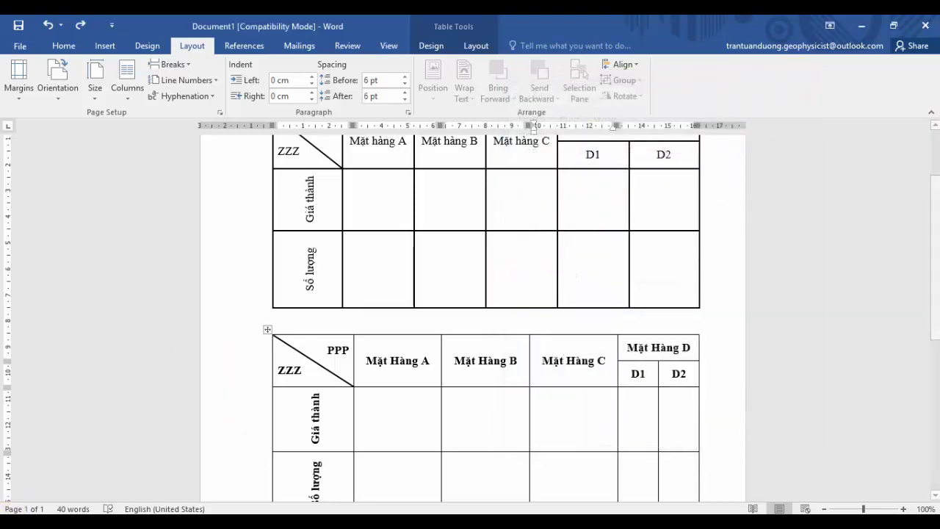
{"action": "key", "text": "super"}
{"action": "scroll", "coordinate": [122, 388], "scroll_direction": "down", "scroll_amount": 1}
Step: Divide the 16 cm usable width by 6 columns in Calculator, getting 2.6667, then close it
{"action": "scroll", "coordinate": [125, 294], "scroll_direction": "down", "scroll_amount": 4}
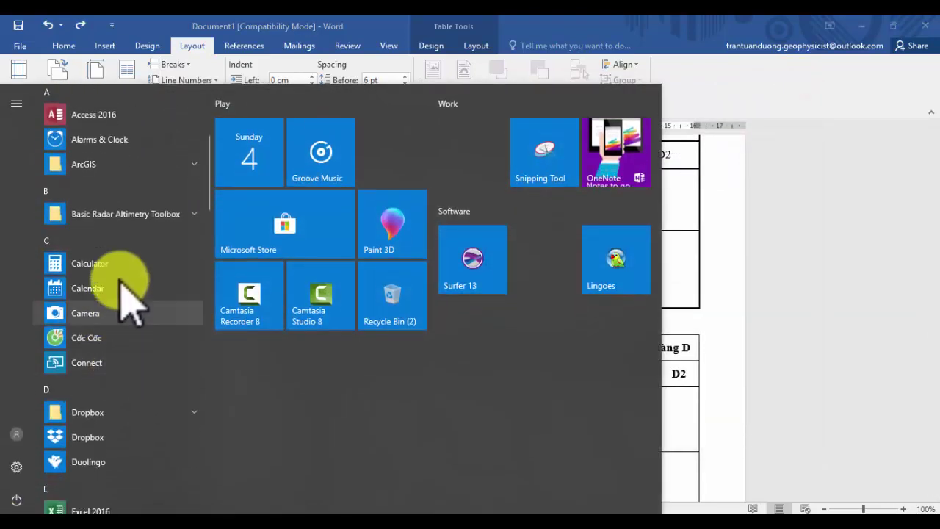
{"action": "left_click", "coordinate": [123, 266]}
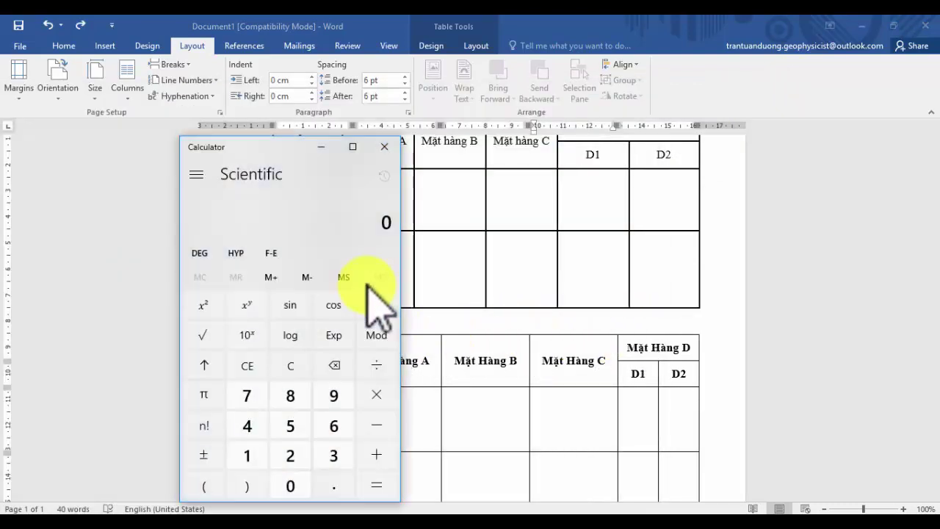
{"action": "left_click", "coordinate": [246, 455]}
{"action": "left_click", "coordinate": [334, 426]}
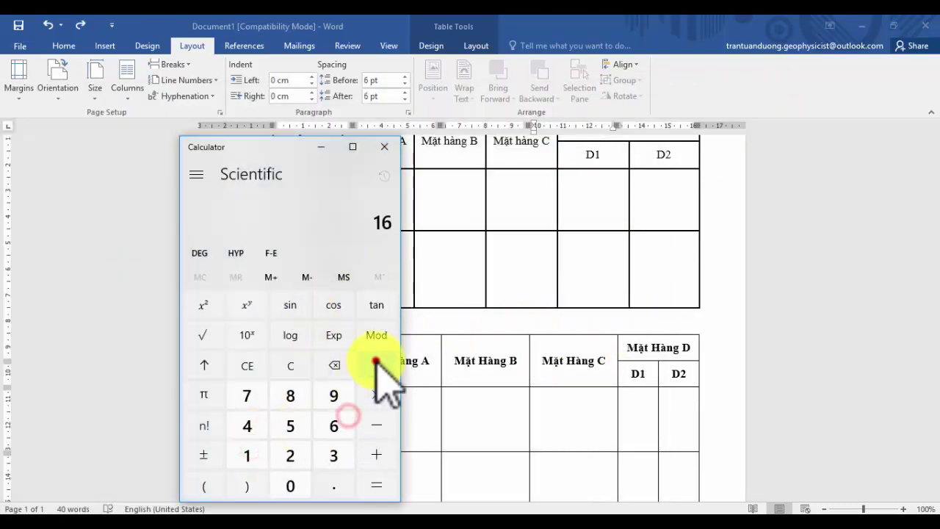
{"action": "left_click", "coordinate": [376, 365]}
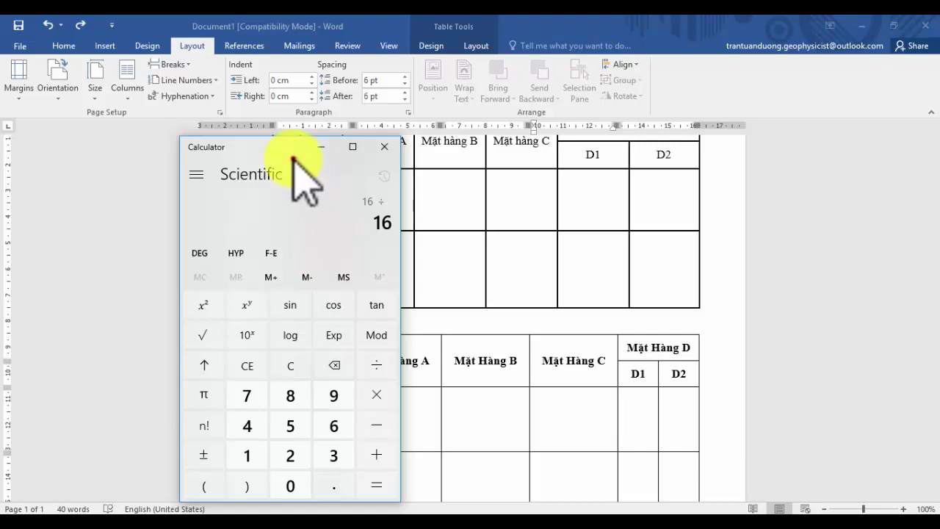
{"action": "left_click_drag", "start_coordinate": [224, 145], "coordinate": [101, 226]}
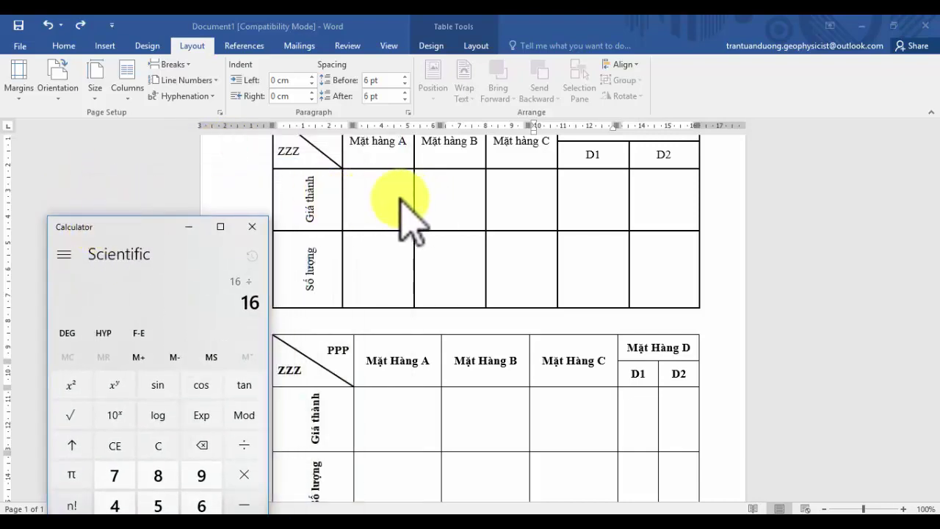
{"action": "left_click_drag", "start_coordinate": [110, 227], "coordinate": [143, 115]}
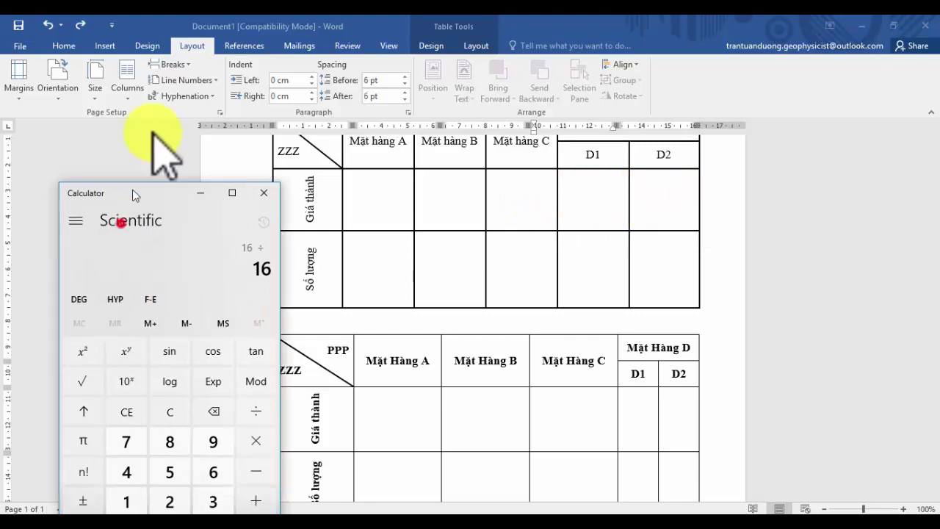
{"action": "left_click", "coordinate": [242, 395]}
{"action": "left_click", "coordinate": [271, 447]}
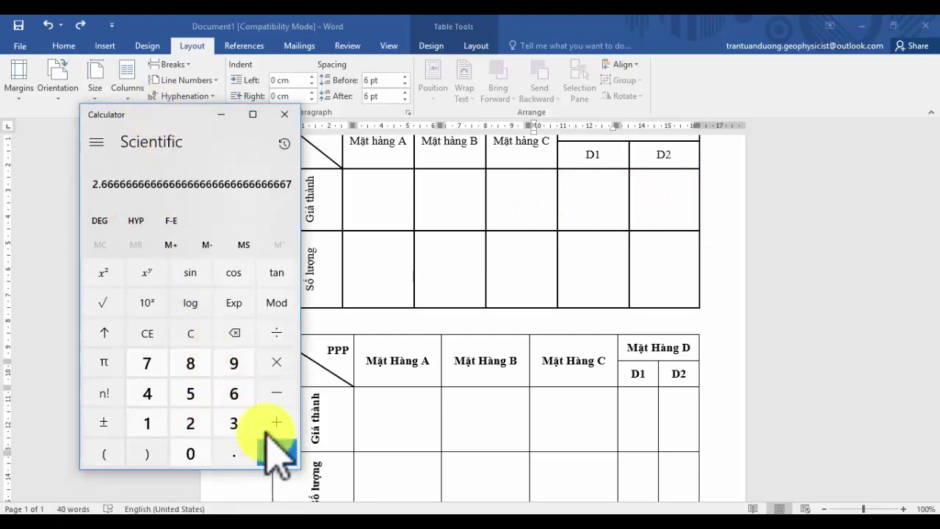
{"action": "left_click", "coordinate": [280, 115]}
{"action": "scroll", "coordinate": [345, 294], "scroll_direction": "down", "scroll_amount": 2}
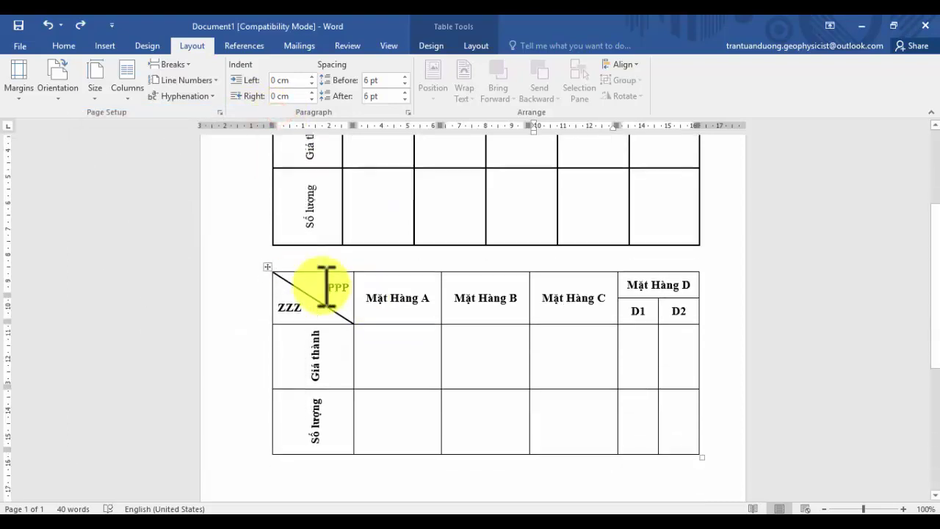
Step: Set a 2.67 cm preferred width for all six columns of the second table via Table Properties
{"action": "left_click", "coordinate": [267, 263]}
{"action": "right_click", "coordinate": [347, 304]}
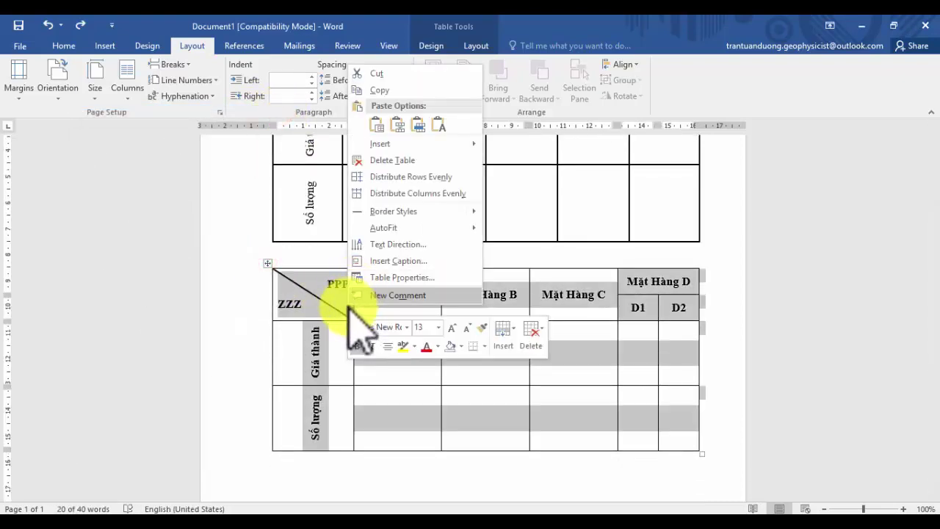
{"action": "left_click", "coordinate": [392, 276]}
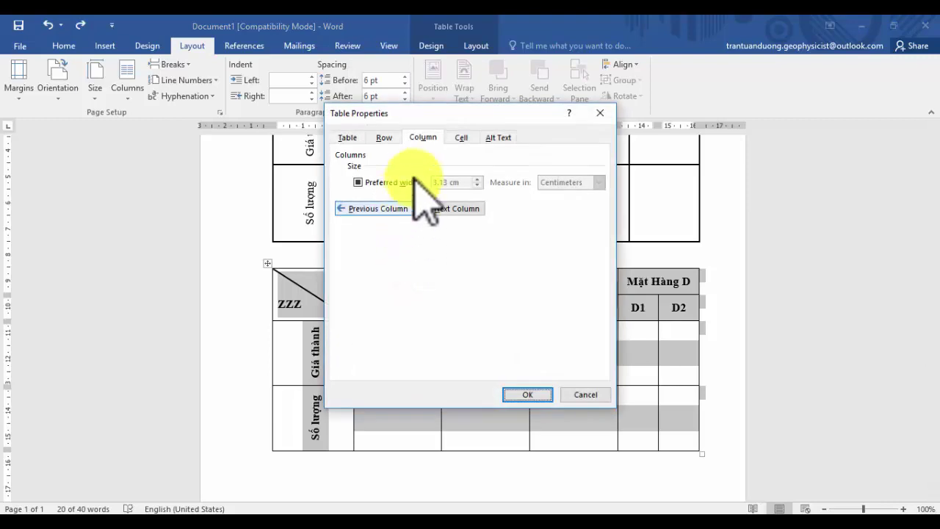
{"action": "left_click", "coordinate": [357, 182]}
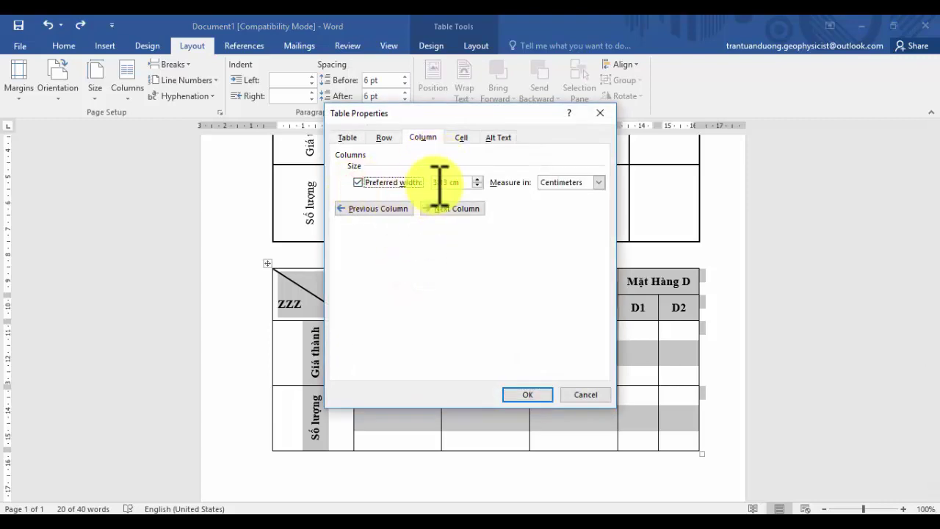
{"action": "left_click", "coordinate": [435, 182]}
{"action": "type", "text": "2.67"}
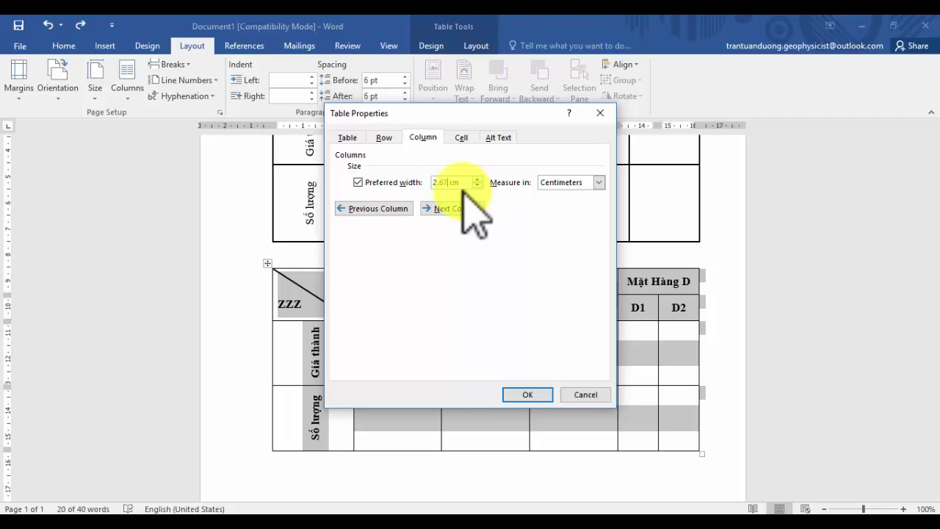
{"action": "left_click", "coordinate": [507, 398]}
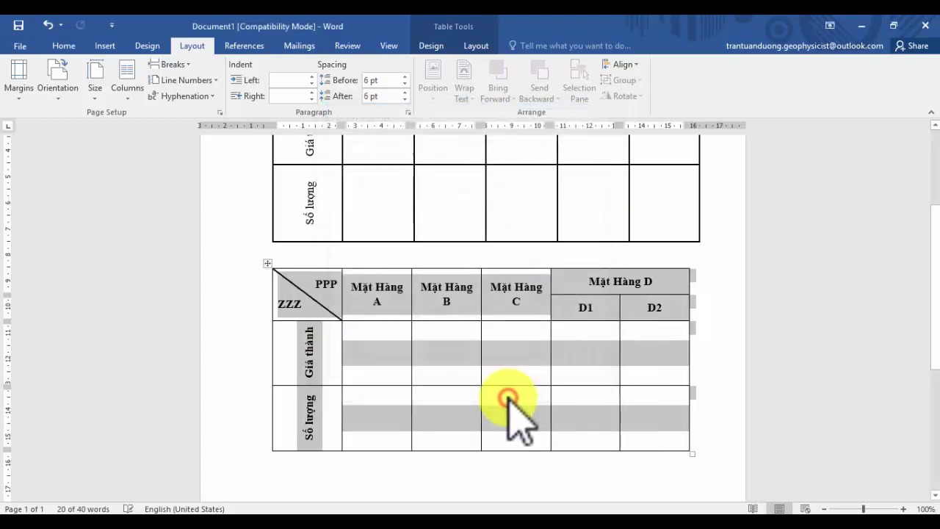
{"action": "left_click", "coordinate": [514, 374]}
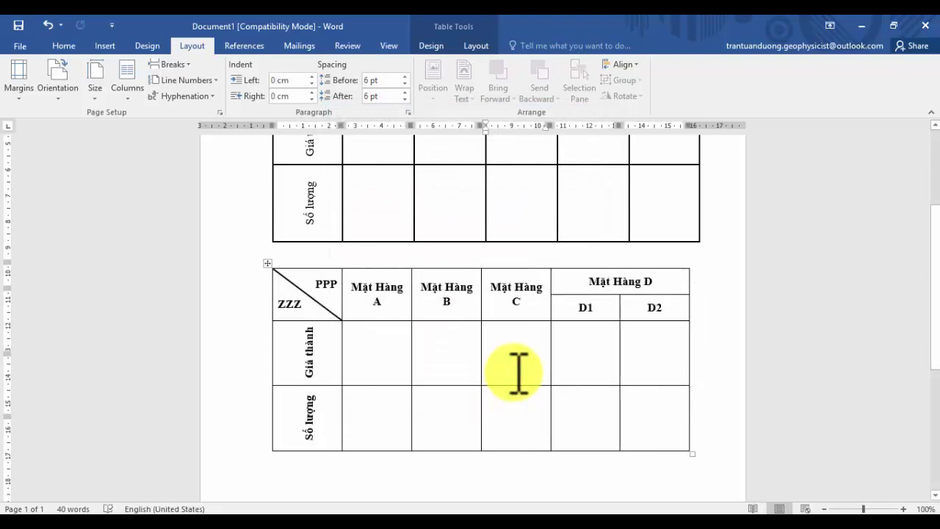
{"action": "scroll", "coordinate": [518, 372], "scroll_direction": "down", "scroll_amount": 2}
{"action": "left_click_drag", "start_coordinate": [667, 283], "coordinate": [276, 286]}
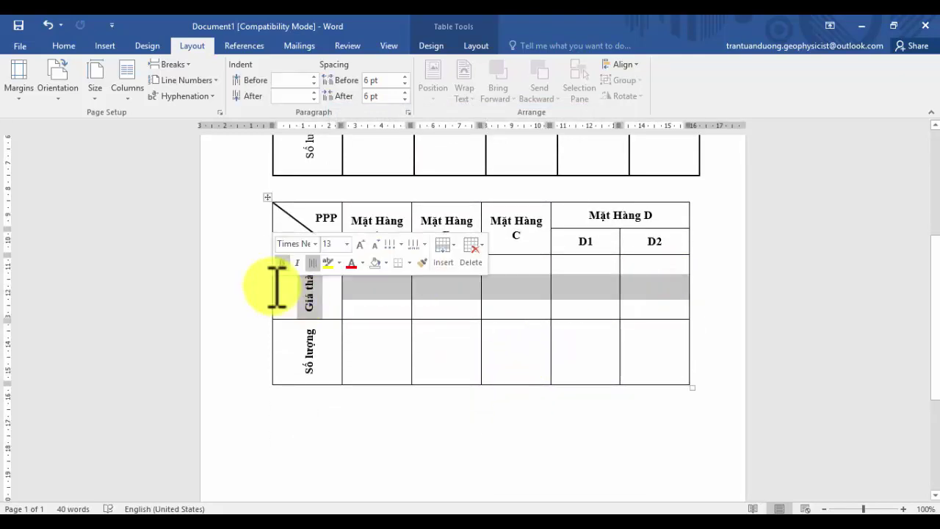
{"action": "left_click", "coordinate": [406, 348]}
{"action": "scroll", "coordinate": [645, 356], "scroll_direction": "up", "scroll_amount": 3}
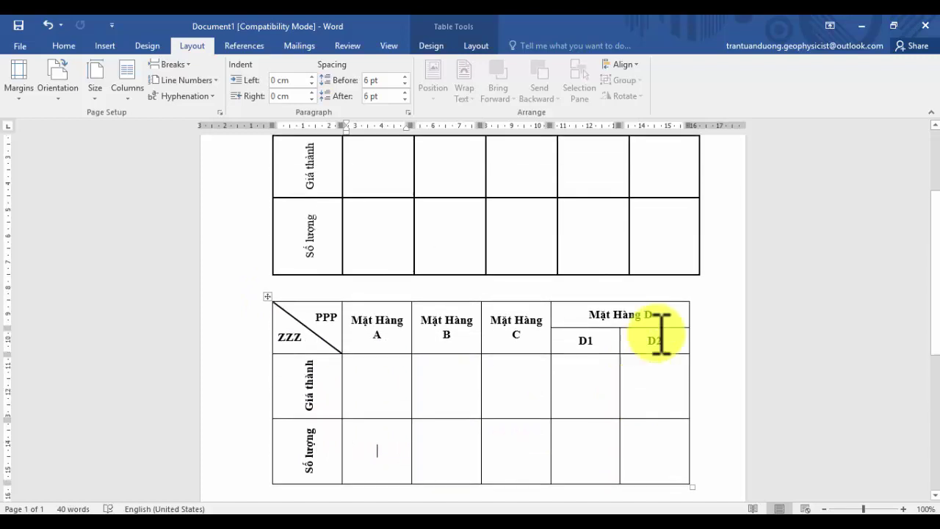
{"action": "left_click", "coordinate": [267, 295]}
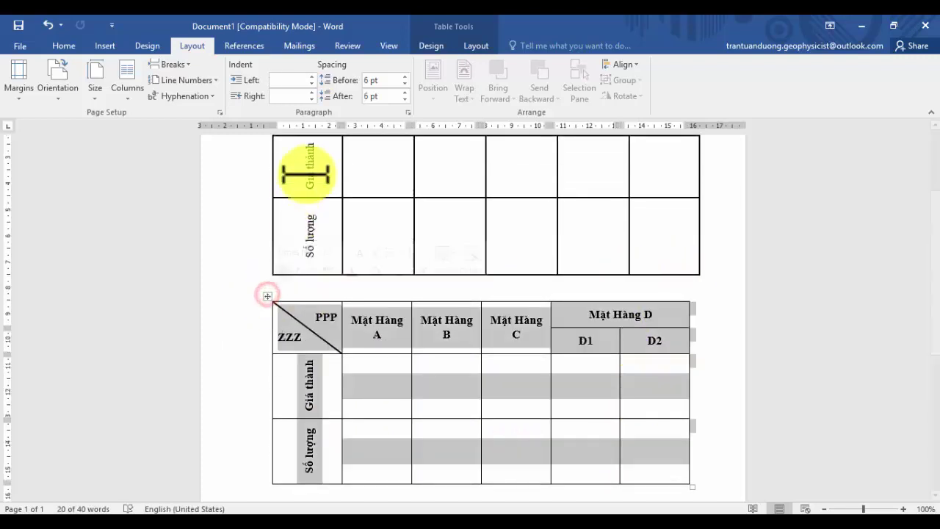
{"action": "left_click", "coordinate": [379, 389]}
{"action": "scroll", "coordinate": [387, 384], "scroll_direction": "down", "scroll_amount": 4}
{"action": "scroll", "coordinate": [387, 384], "scroll_direction": "up", "scroll_amount": 3}
{"action": "scroll", "coordinate": [377, 370], "scroll_direction": "up", "scroll_amount": 2}
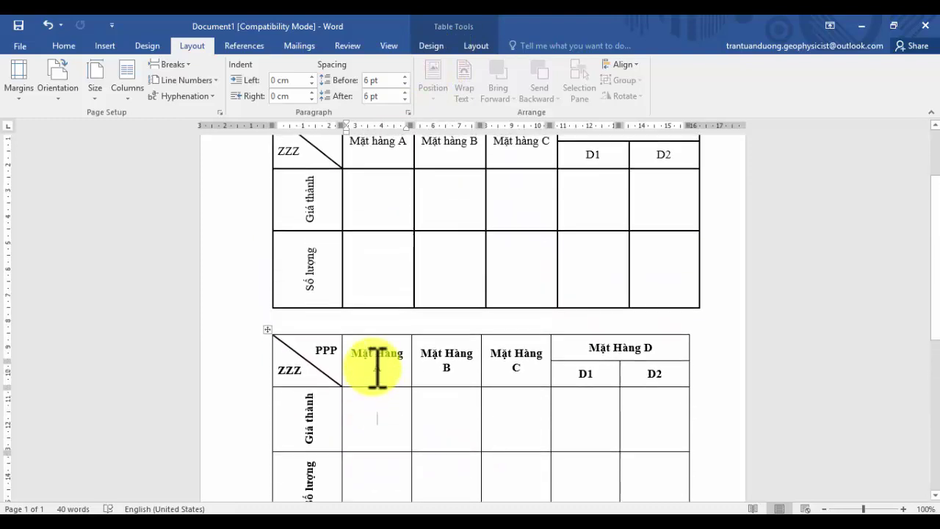
{"action": "scroll", "coordinate": [378, 369], "scroll_direction": "up", "scroll_amount": 3}
{"action": "scroll", "coordinate": [376, 366], "scroll_direction": "down", "scroll_amount": 4}
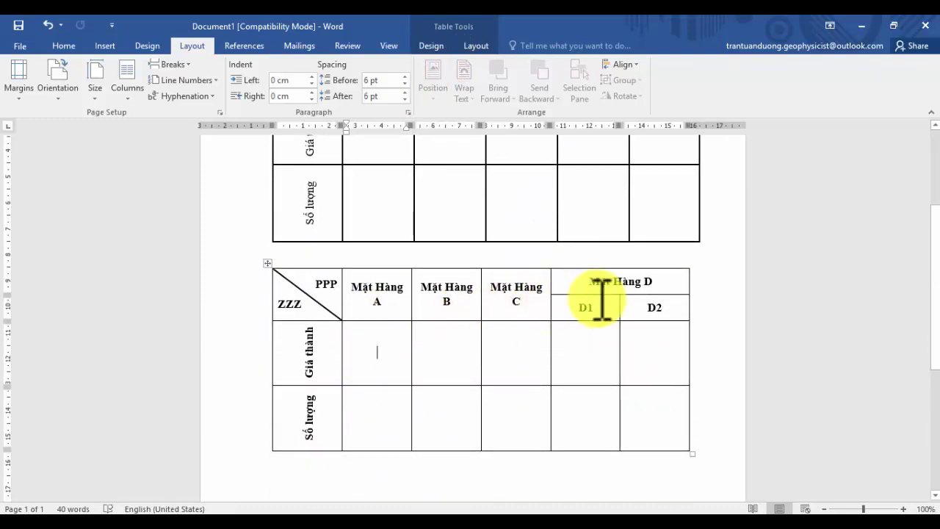
{"action": "left_click_drag", "start_coordinate": [655, 304], "coordinate": [315, 285]}
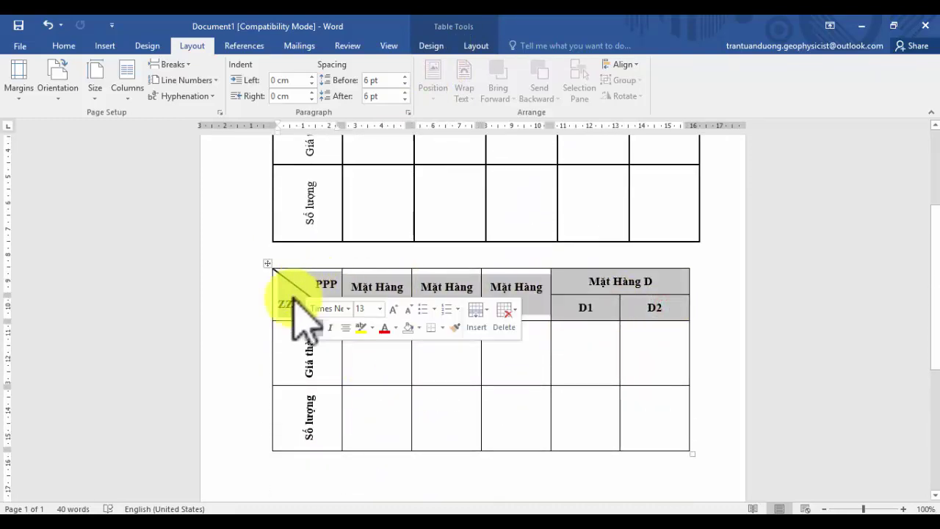
{"action": "left_click", "coordinate": [304, 367]}
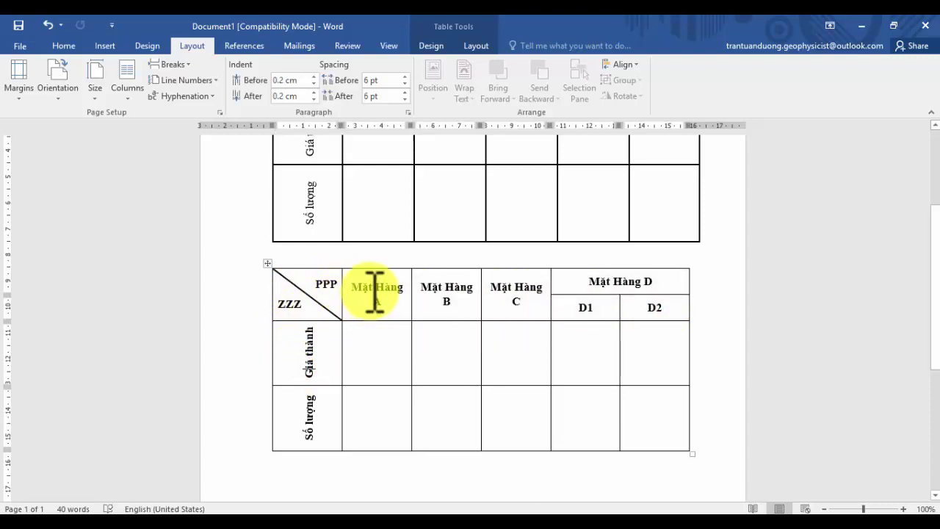
{"action": "scroll", "coordinate": [337, 234], "scroll_direction": "up", "scroll_amount": 3}
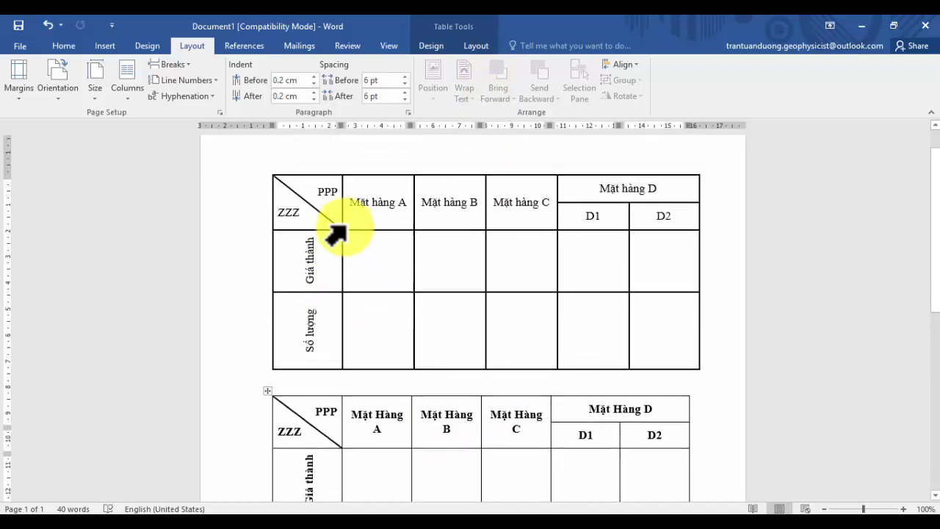
{"action": "scroll", "coordinate": [337, 234], "scroll_direction": "down", "scroll_amount": 4}
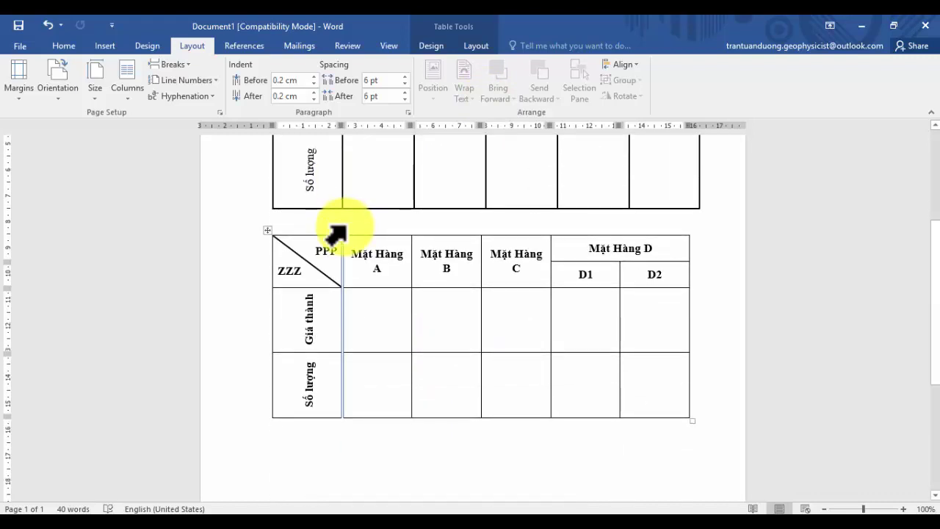
{"action": "mouse_move", "coordinate": [936, 250]}
{"action": "left_mouse_down"}
{"action": "mouse_move", "coordinate": [936, 220]}
{"action": "mouse_move", "coordinate": [936, 234]}
{"action": "left_mouse_up"}
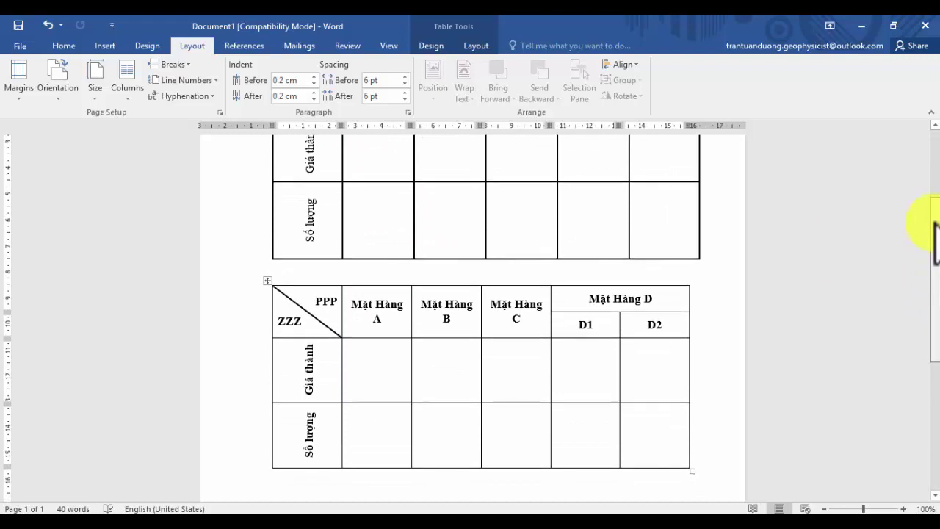
{"action": "left_click", "coordinate": [565, 245]}
{"action": "left_click", "coordinate": [563, 323]}
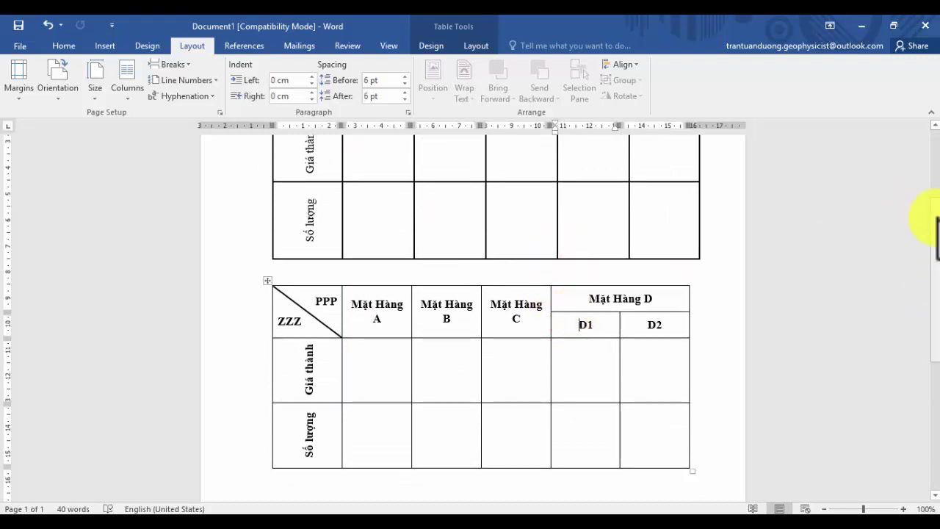